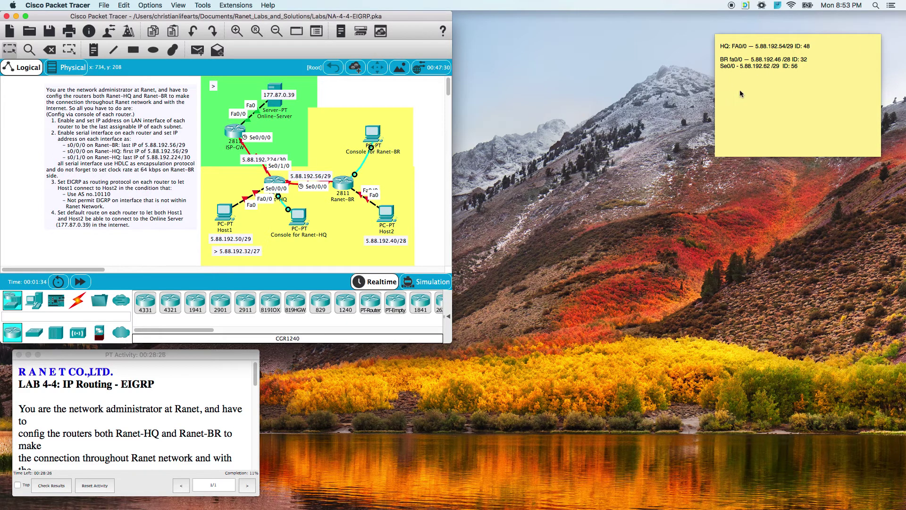
# Open a terminal session on the Console for Ranet-HQ PC with the default port configuration.
pyautogui.moveTo(448, 341); pyautogui.dragTo(433, 346)
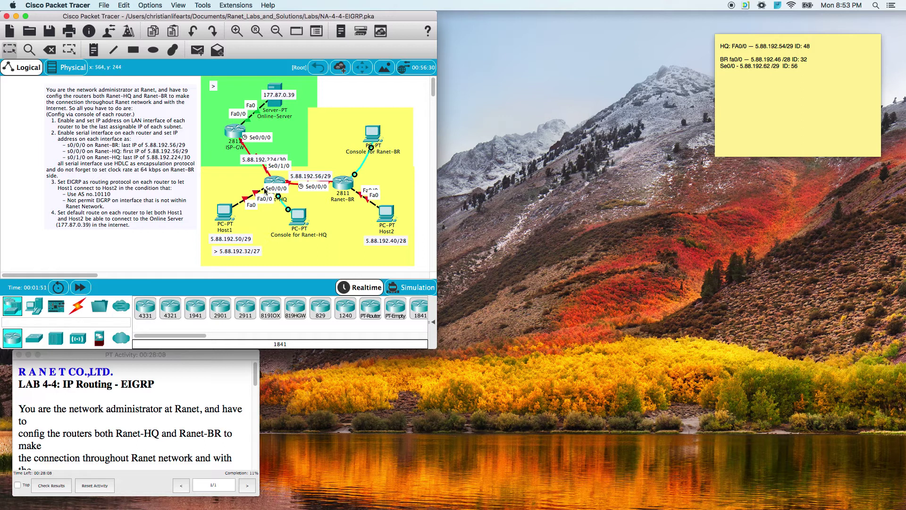
pyautogui.click(289, 220)
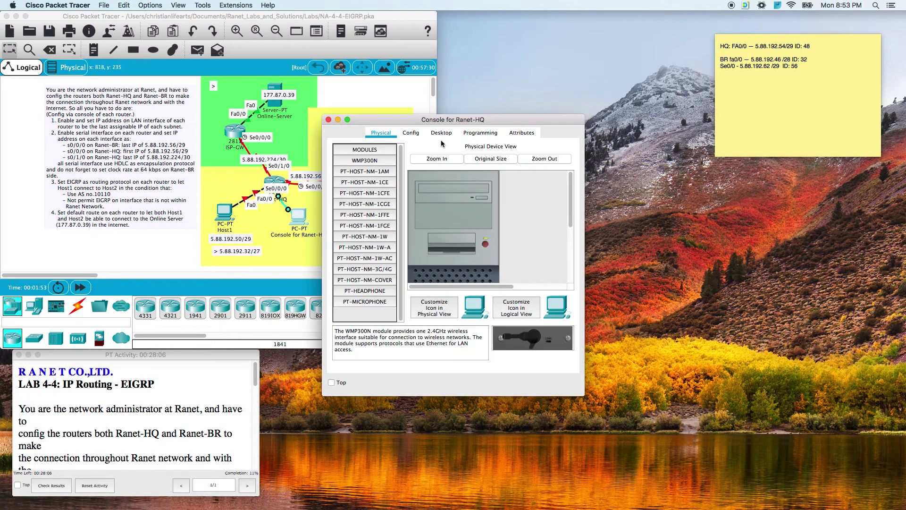
pyautogui.click(446, 132)
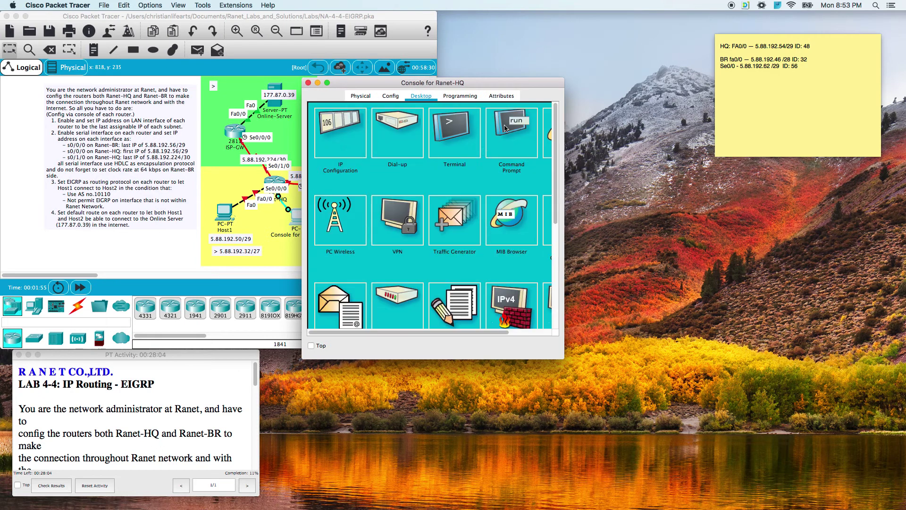
pyautogui.click(470, 149)
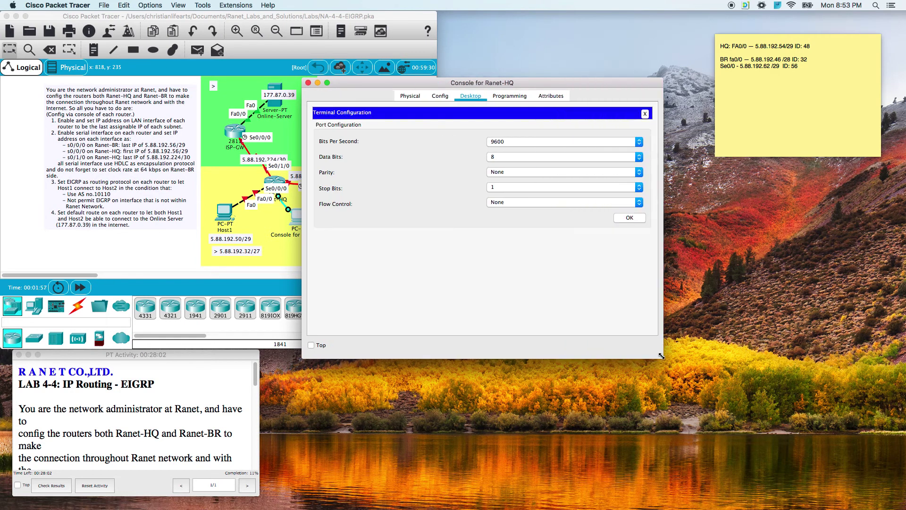
pyautogui.click(629, 217)
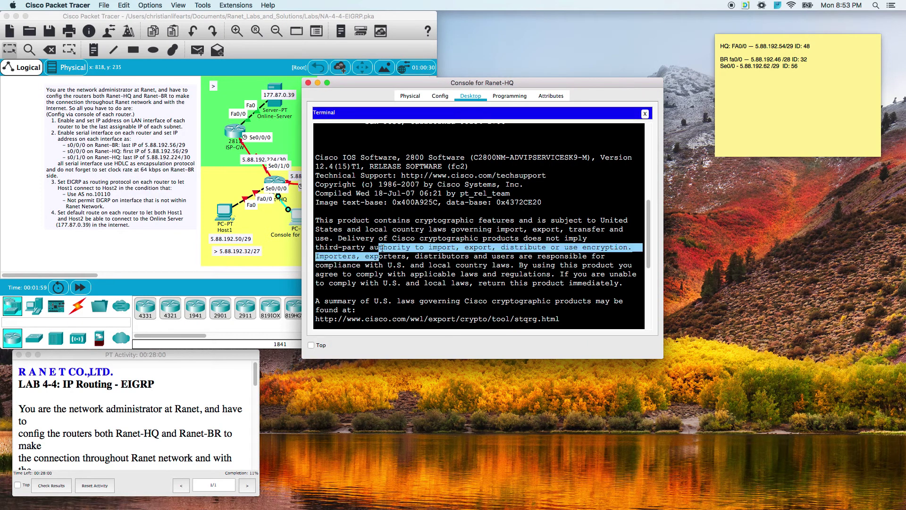
# Enter privileged mode on the Ranet-HQ router and start global configuration with conf t.
pyautogui.press('Return')
pyautogui.press('Return')
pyautogui.write('en')
pyautogui.press('Return')
pyautogui.write('conf t')
pyautogui.press('Return')
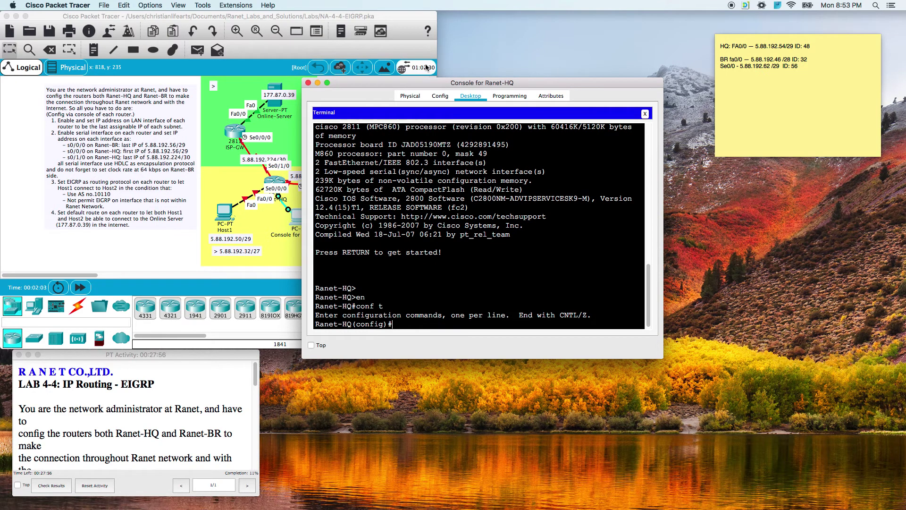
# Select interface fa0/0 on Ranet-HQ and enable it with no shut.
pyautogui.moveTo(432, 82); pyautogui.dragTo(555, 51)
pyautogui.write('f')
pyautogui.write('a')
pyautogui.press('BackSpace')
pyautogui.press('BackSpace')
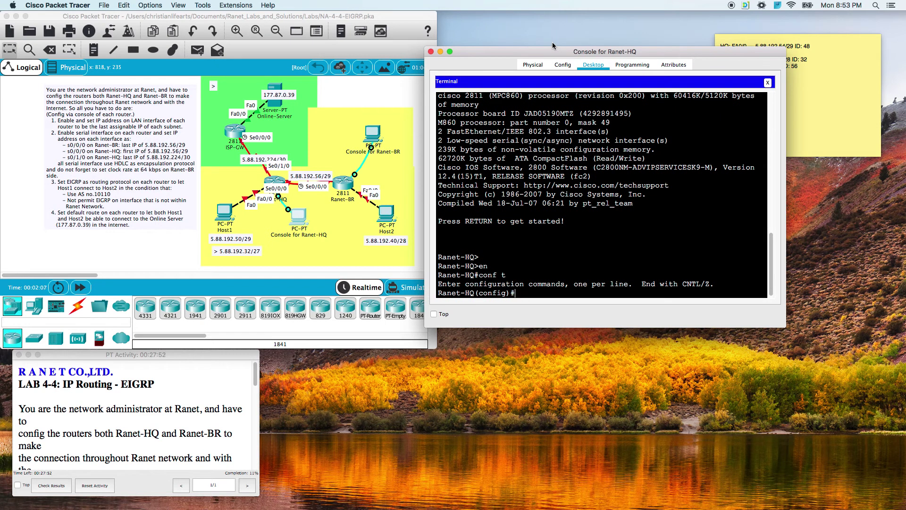
pyautogui.write('int fa0/0')
pyautogui.press('Return')
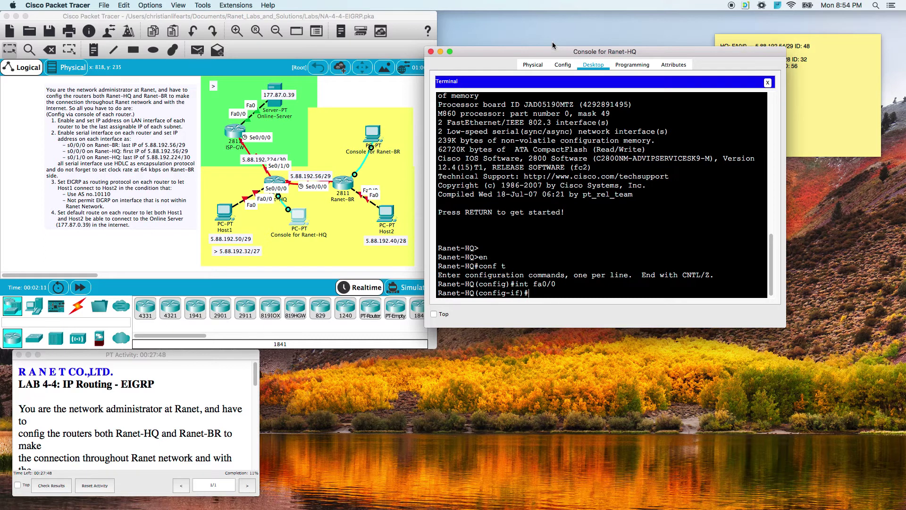
pyautogui.moveTo(575, 50); pyautogui.dragTo(521, 82)
pyautogui.write('no ')
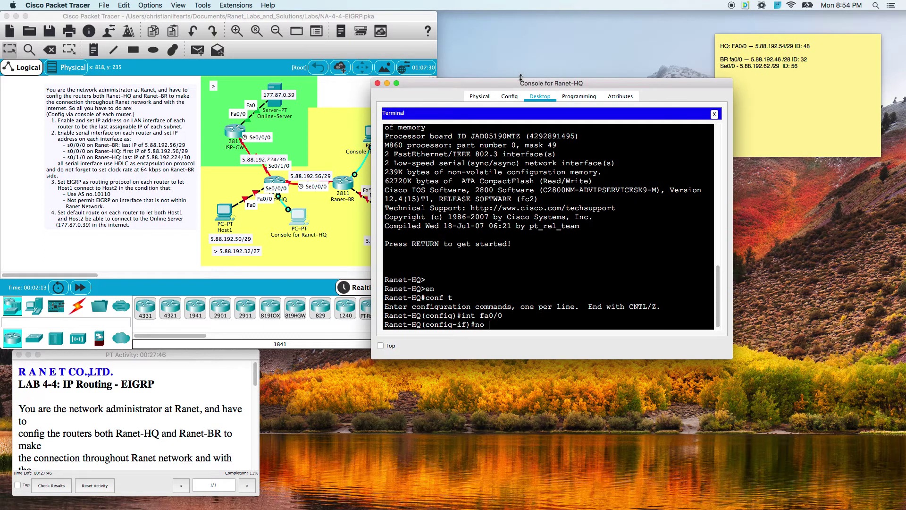
pyautogui.write('shut')
pyautogui.press('Return')
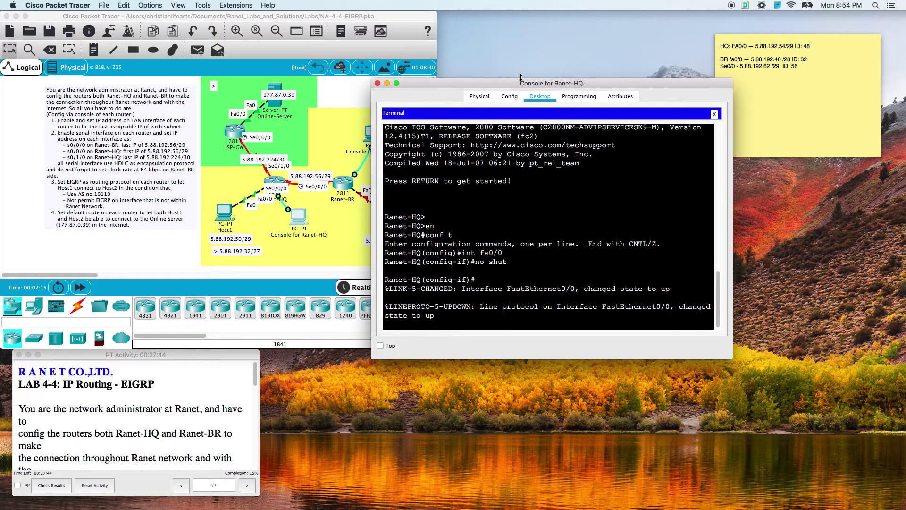
# Assign IP address 5.88.192.54 with mask 255.255.255.248 to Ranet-HQ's fa0/0 interface.
pyautogui.press('Return')
pyautogui.write('ip address')
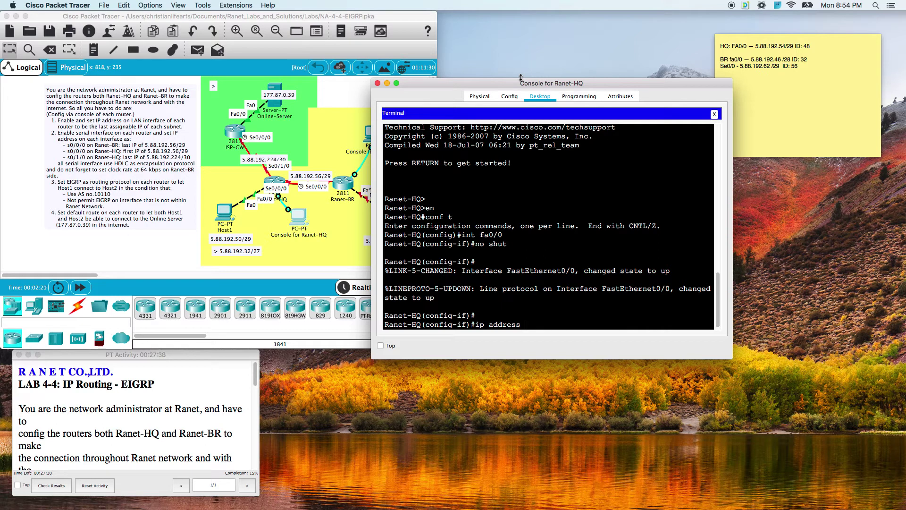
pyautogui.write('5.88.192.54 255.255.255.248')
pyautogui.press('Return')
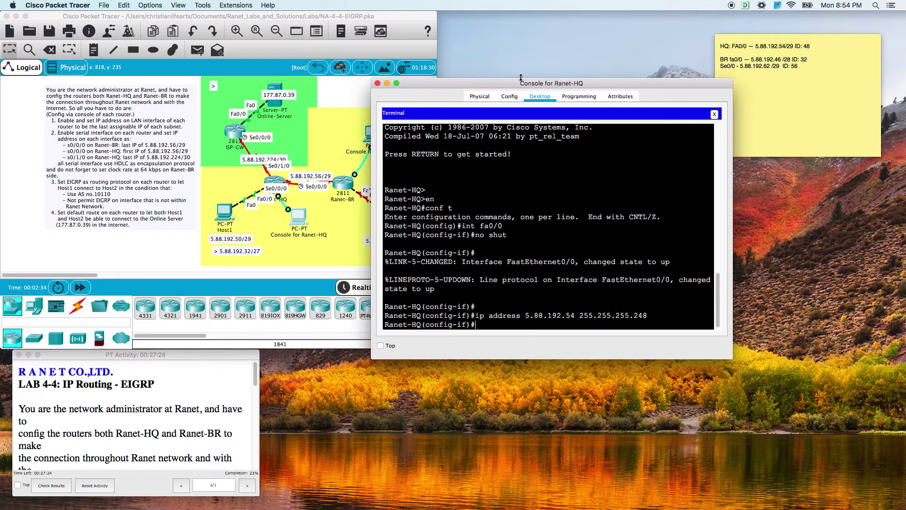
# Switch to serial interface se0/1/0 on Ranet-HQ and enable it with no shut.
pyautogui.write('int fa')
pyautogui.write('0/1/0')
pyautogui.press('BackSpace')
pyautogui.press('BackSpace')
pyautogui.press('BackSpace')
pyautogui.press('BackSpace')
pyautogui.press('BackSpace')
pyautogui.press('BackSpace')
pyautogui.press('BackSpace')
pyautogui.write('se0/1/0')
pyautogui.press('Return')
pyautogui.write('no shut')
pyautogui.press('Return')
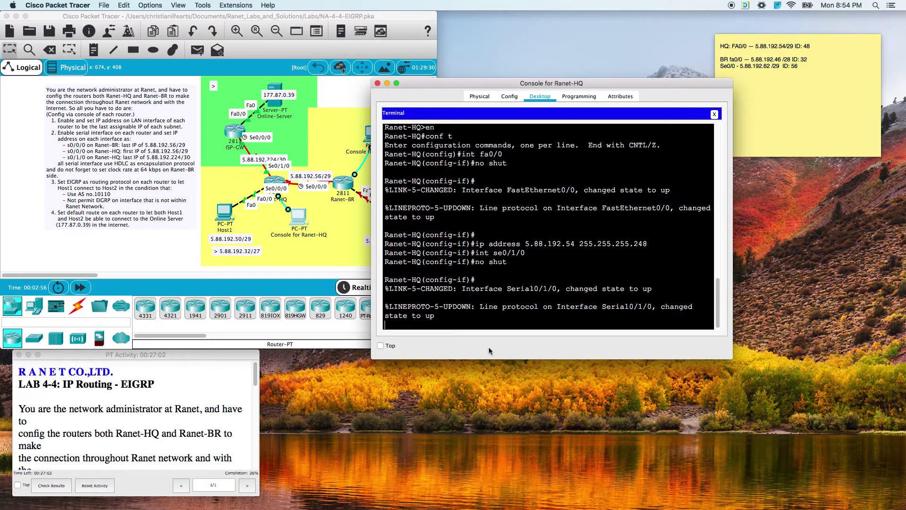
pyautogui.press('Return')
pyautogui.press('Return')
pyautogui.press('Return')
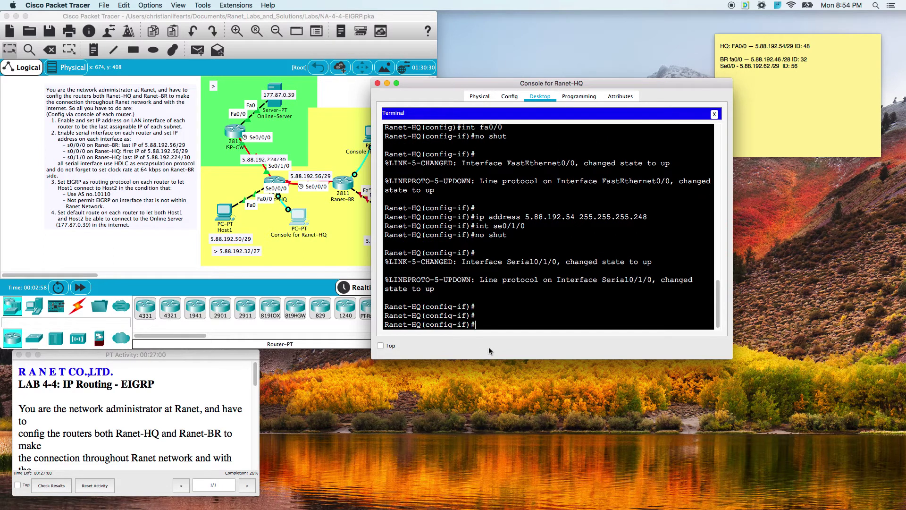
# Assign IP address 5.88.192.226 with mask 255.255.255.252 to Ranet-HQ's se0/1/0 interface.
pyautogui.write('ip ad')
pyautogui.press('Tab')
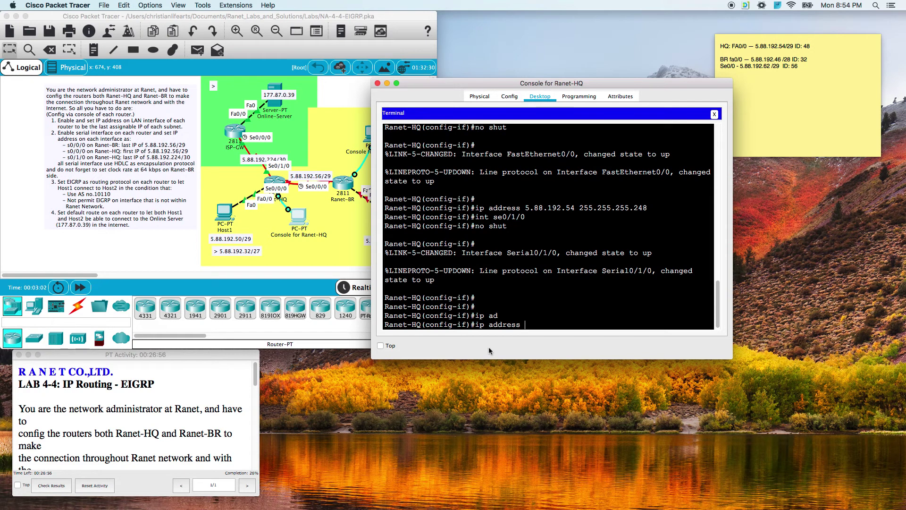
pyautogui.write('5.88.192.226 255.255.255.252')
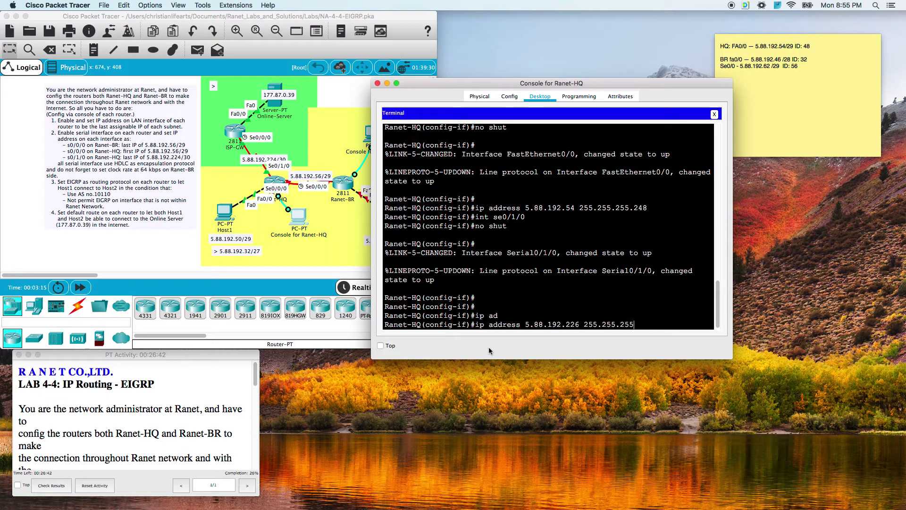
pyautogui.press('Return')
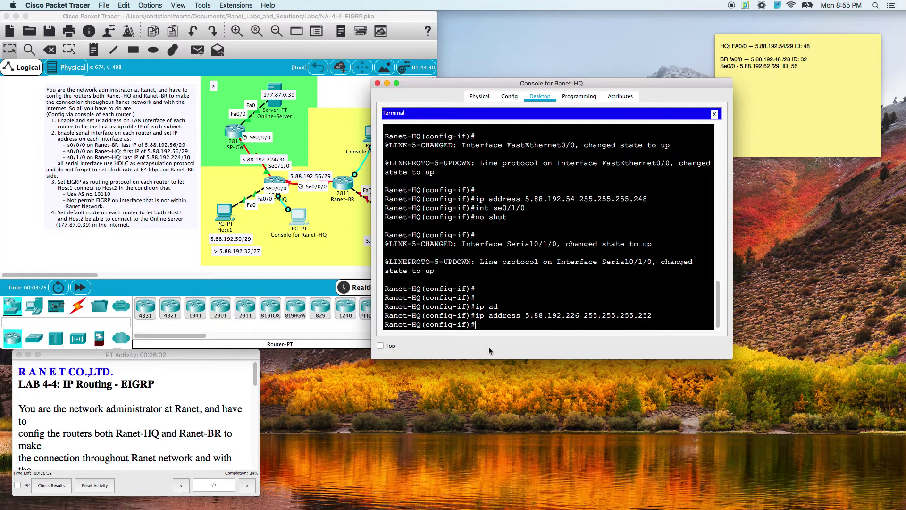
# Switch to se0/0/0 on Ranet-HQ and assign it IP address 5.88.192.57 with mask 255.255.255.248.
pyautogui.write('int se0/0/0')
pyautogui.press('Return')
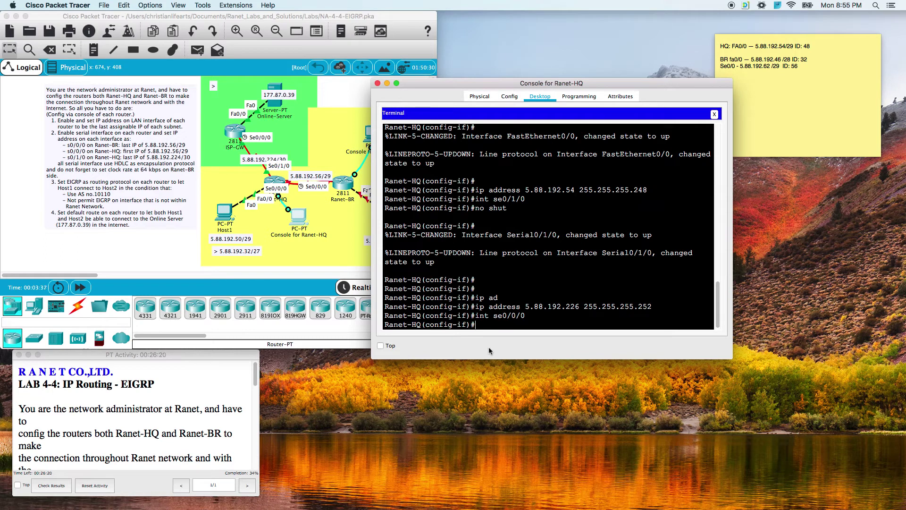
pyautogui.write('ip ad')
pyautogui.press('Tab')
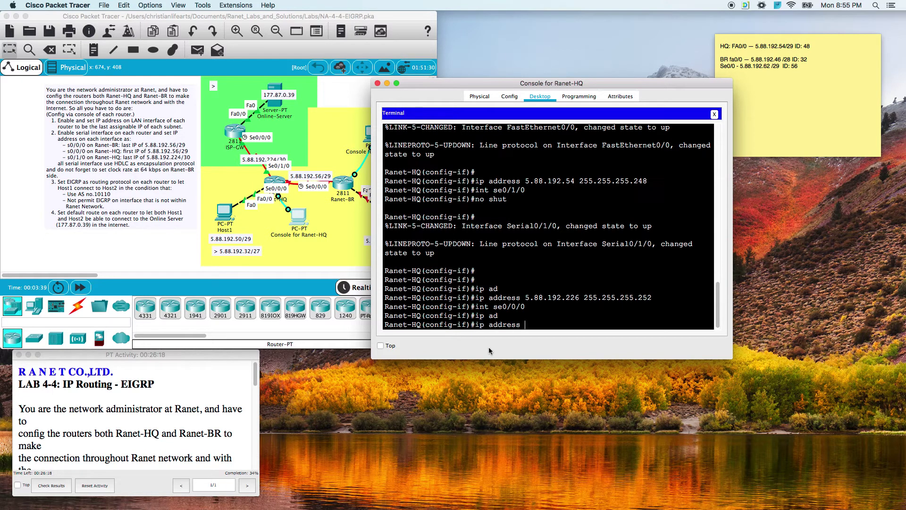
pyautogui.write('5.88.192.')
pyautogui.write('57')
pyautogui.write('255.255.')
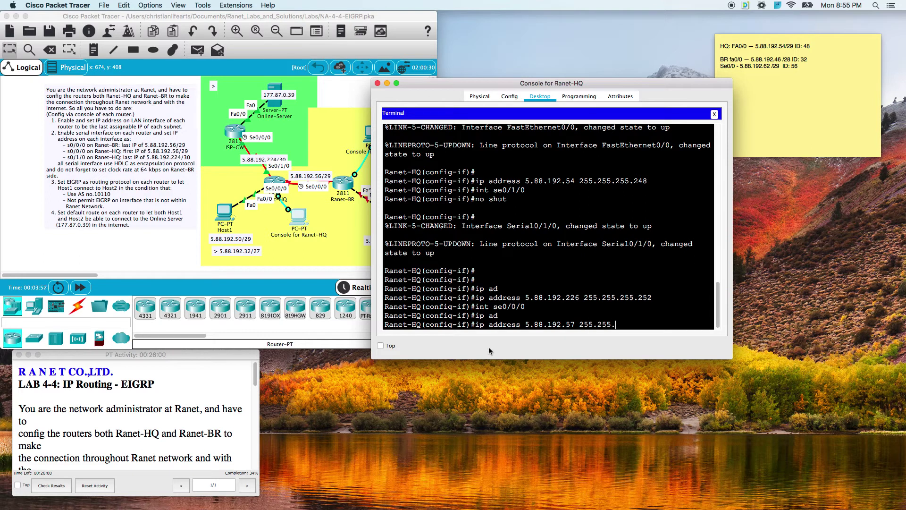
pyautogui.write('255.248')
pyautogui.press('Return')
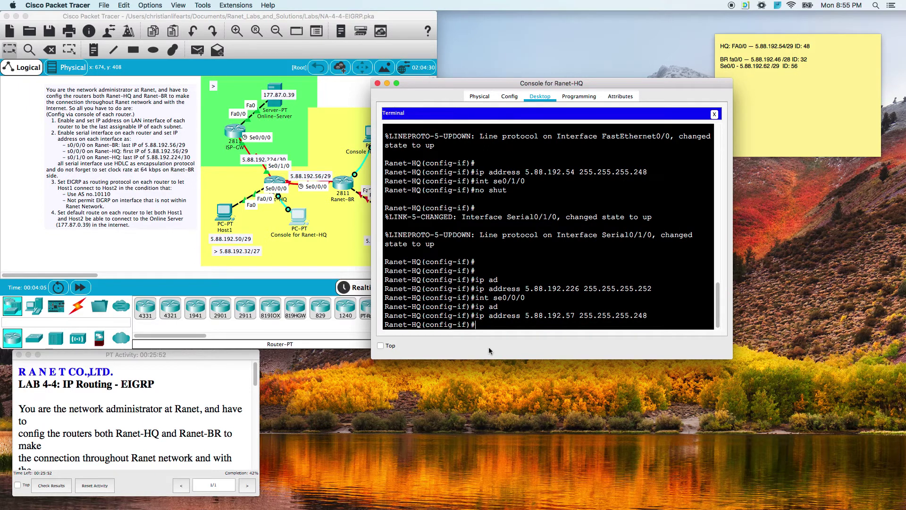
# Enable Ranet-HQ's se0/0/0 interface with no shut.
pyautogui.write('shut')
pyautogui.press('Return')
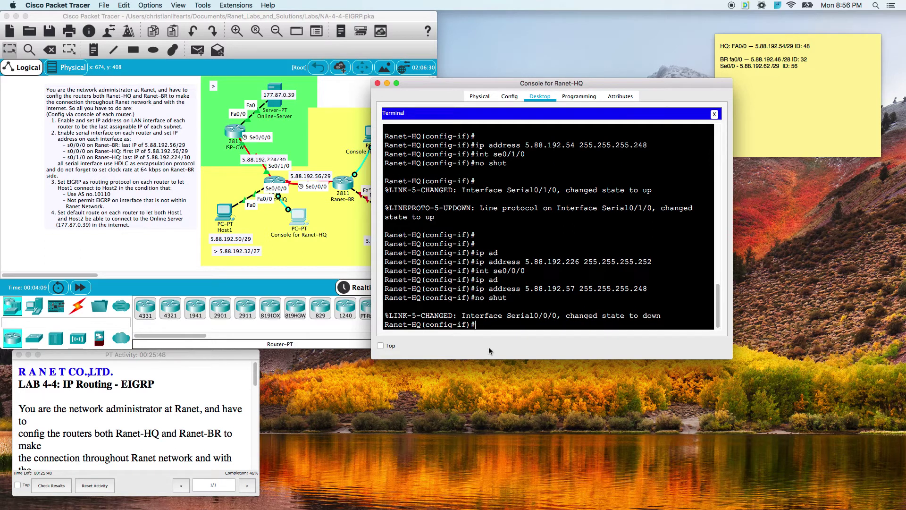
pyautogui.press('Return')
pyautogui.press('Return')
pyautogui.press('Return')
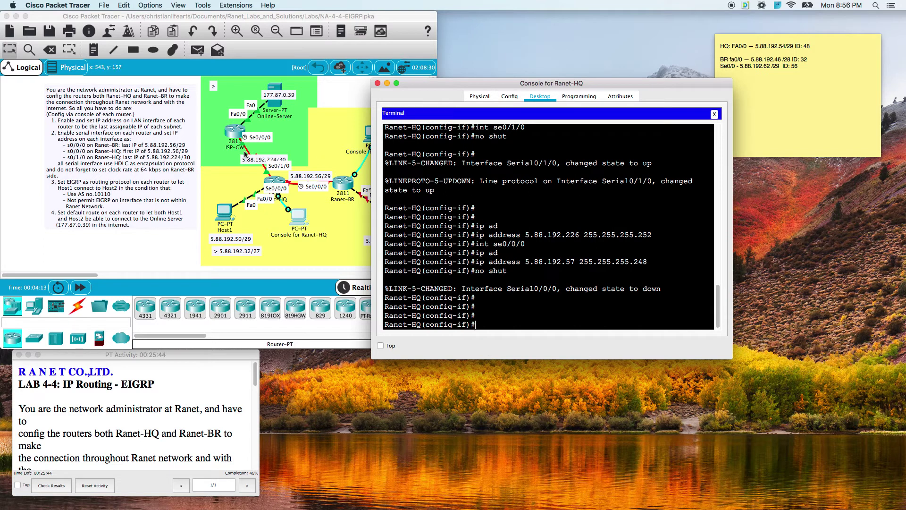
# Open a terminal session on the Console for Ranet-BR PC with the default port configuration.
pyautogui.moveTo(626, 85); pyautogui.dragTo(681, 30)
pyautogui.click(343, 181)
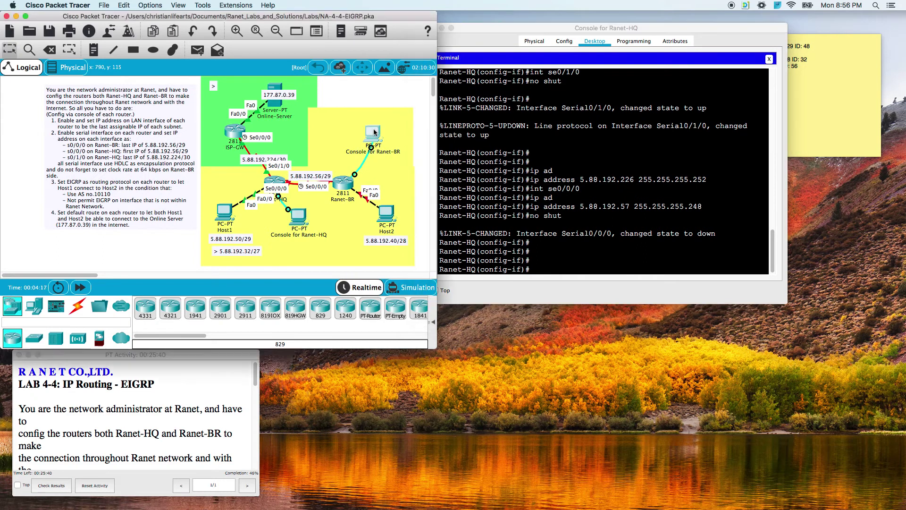
pyautogui.click(443, 133)
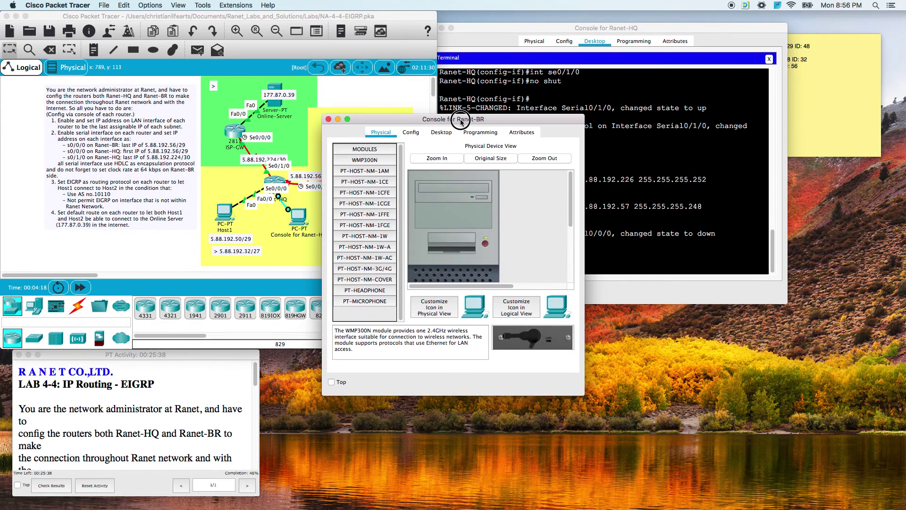
pyautogui.moveTo(458, 122); pyautogui.dragTo(460, 112)
pyautogui.click(477, 161)
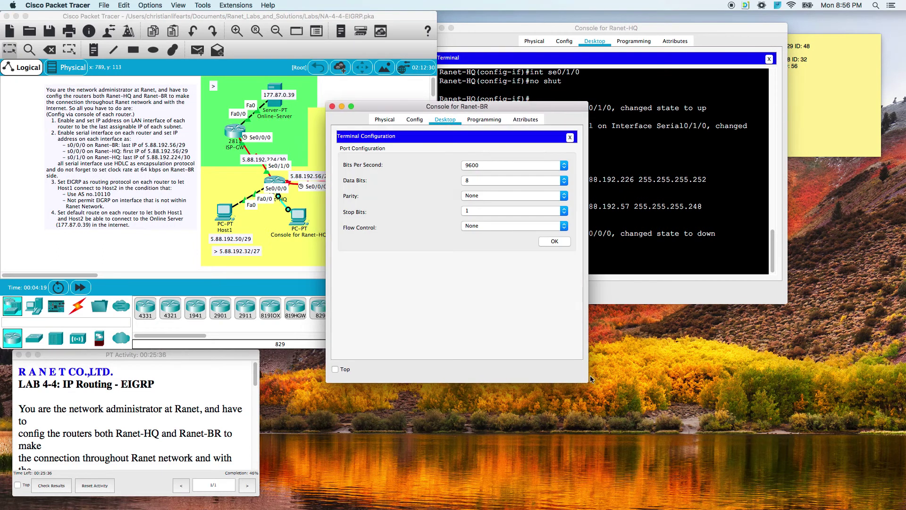
pyautogui.click(663, 240)
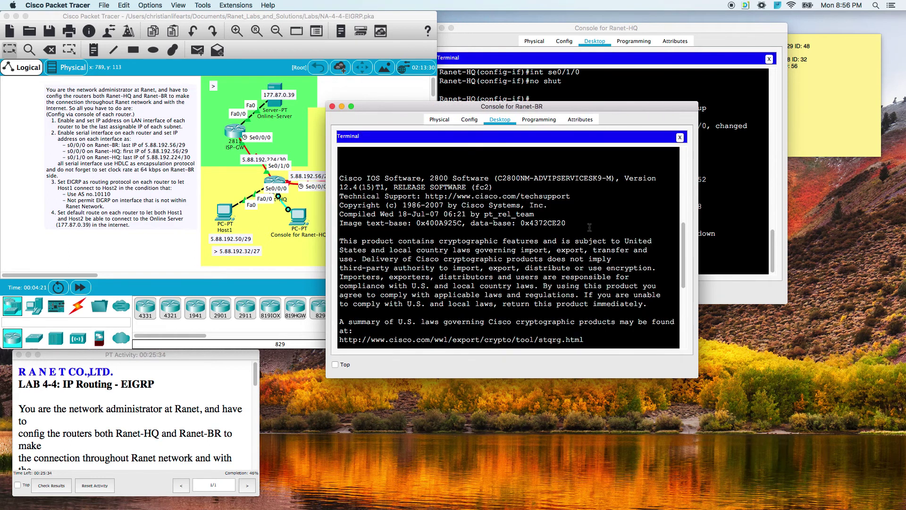
# Enter privileged mode on the Ranet-BR router and start global configuration with conf t.
pyautogui.press('Return')
pyautogui.press('Return')
pyautogui.write('en')
pyautogui.press('Return')
pyautogui.write('conf t')
pyautogui.press('Return')
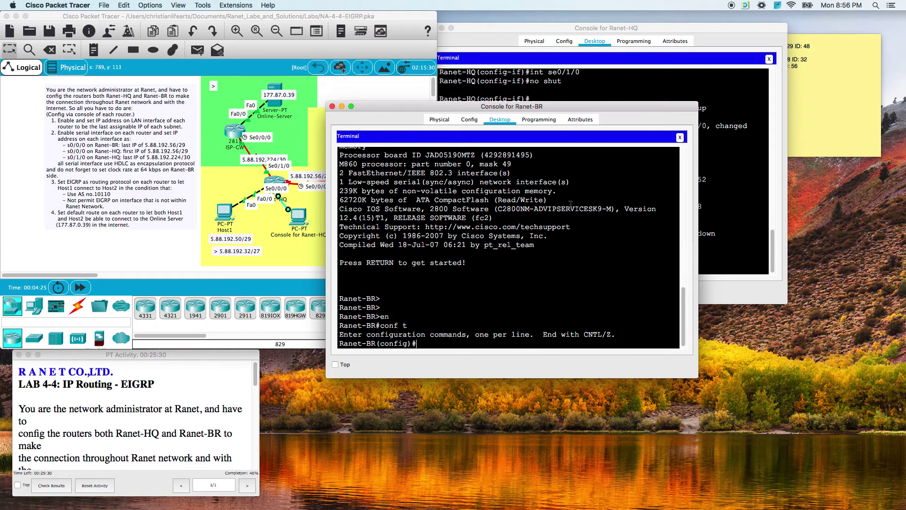
# Bring the address notes into view, select interface fa0/0 on Ranet-BR, and enable it with no shut.
pyautogui.moveTo(526, 107); pyautogui.dragTo(623, 122)
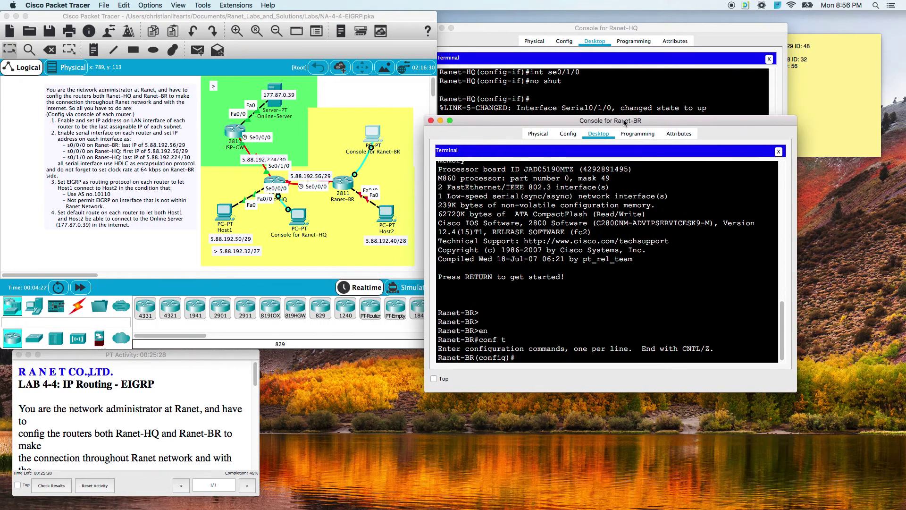
pyautogui.click(863, 99)
pyautogui.click(717, 223)
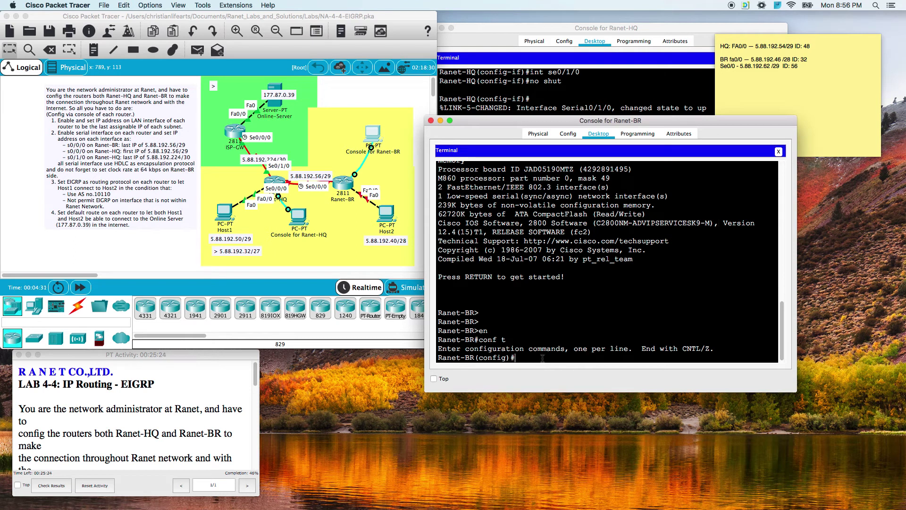
pyautogui.write('int fa0/0/')
pyautogui.write('no shut')
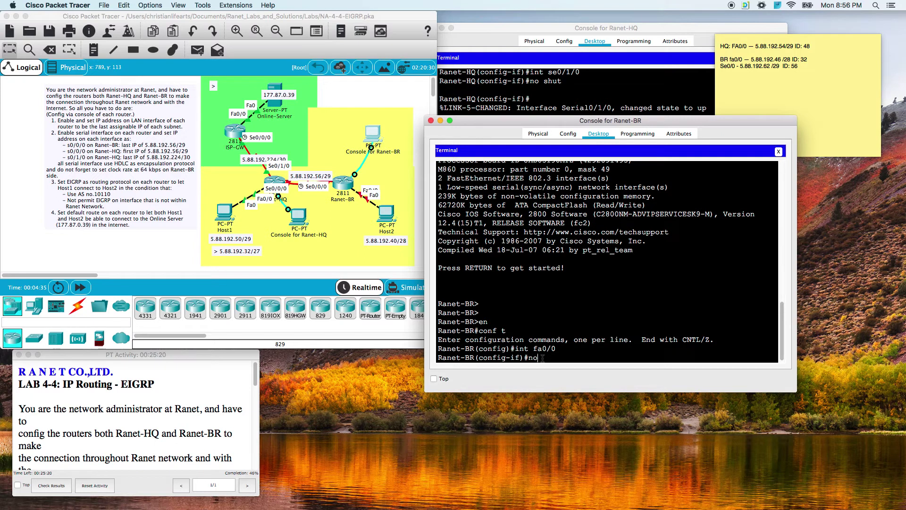
pyautogui.press('Return')
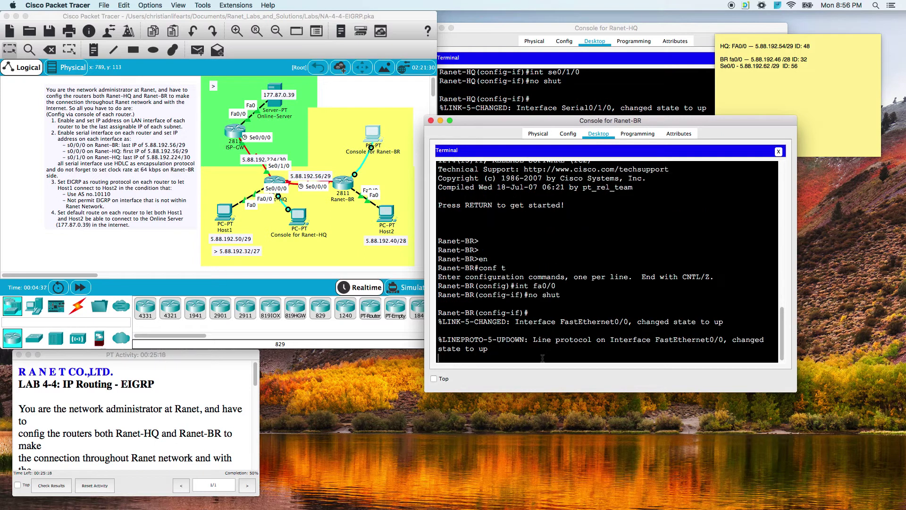
pyautogui.press('Return')
# Assign IP address 5.88.192.46 with mask 255.255.255.240 to interface fa0/0 on Ranet-BR.
pyautogui.write('ip')
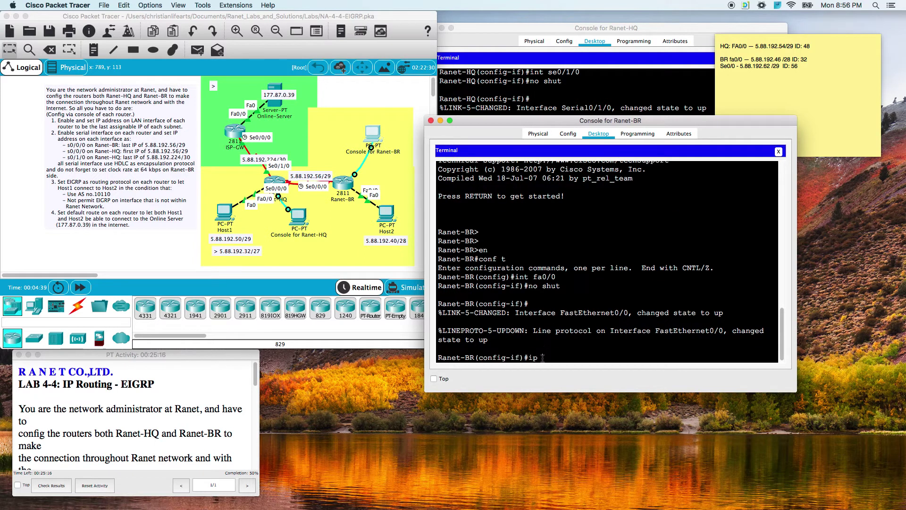
pyautogui.write(' ad')
pyautogui.press('Tab')
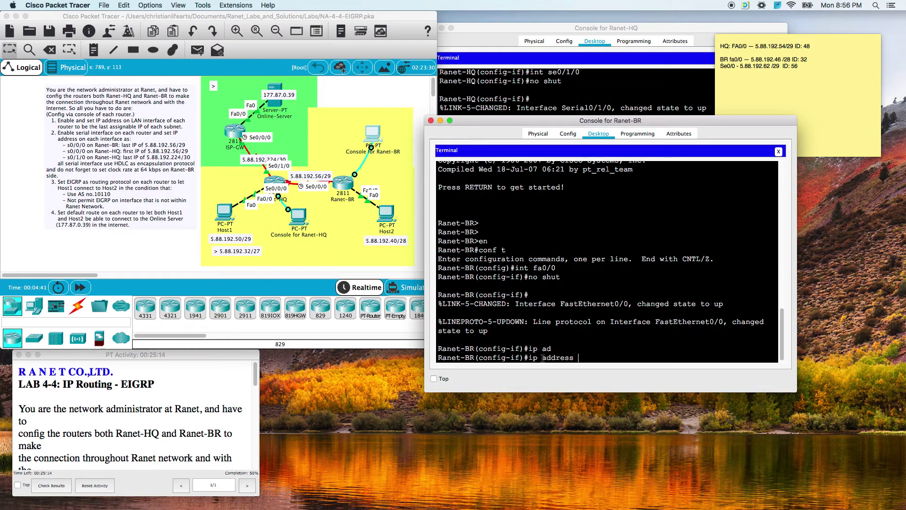
pyautogui.write('5.88.192.46 255.255.255.240')
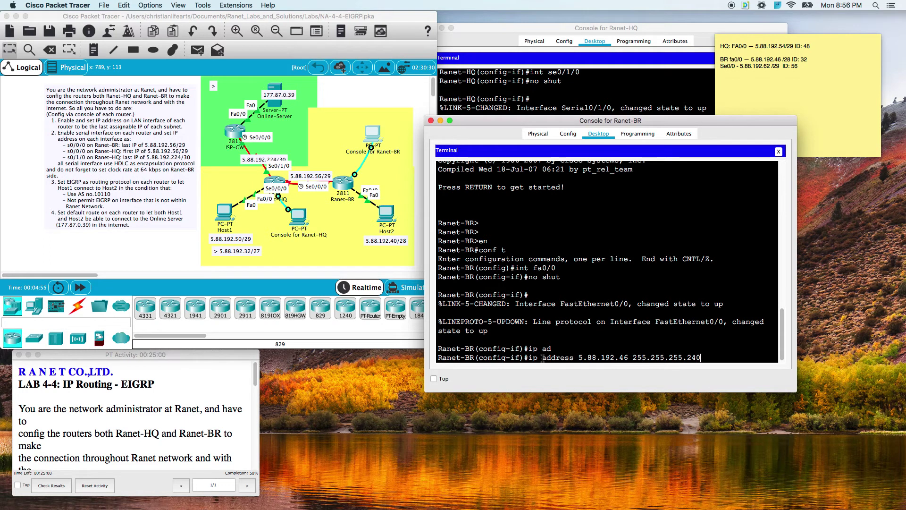
pyautogui.press('Return')
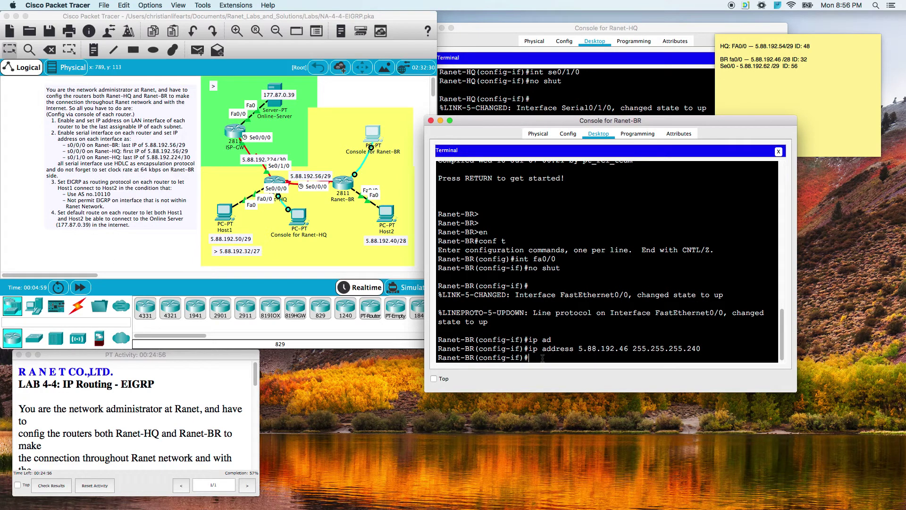
# Select interface se0/0/0 on Ranet-BR and set its clock rate to 64000.
pyautogui.write('int se0/0/0')
pyautogui.press('Return')
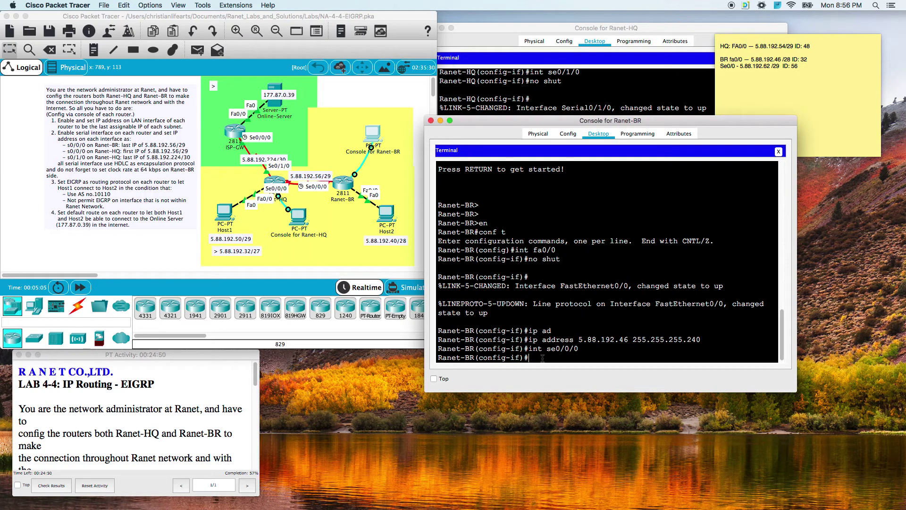
pyautogui.write('clock')
pyautogui.press('Tab')
pyautogui.write('t')
pyautogui.press('BackSpace')
pyautogui.write('rat')
pyautogui.press('Tab')
pyautogui.write('64000')
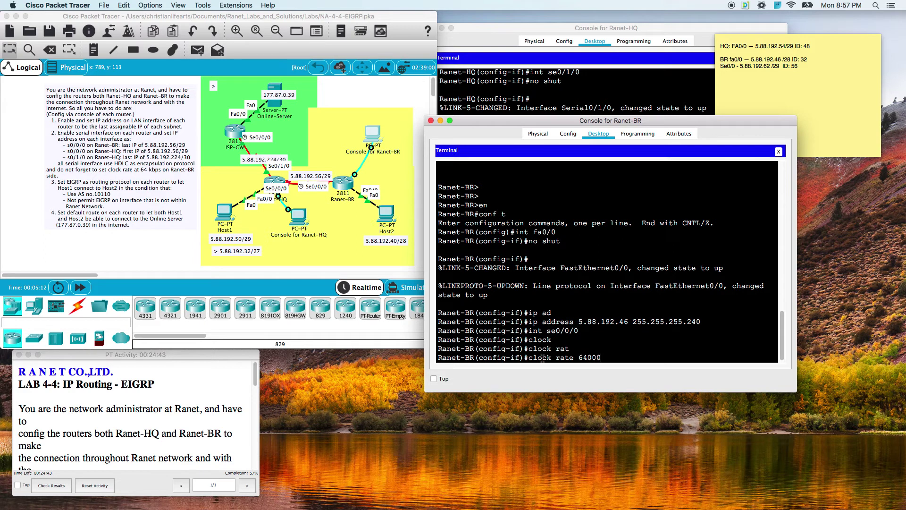
pyautogui.press('Return')
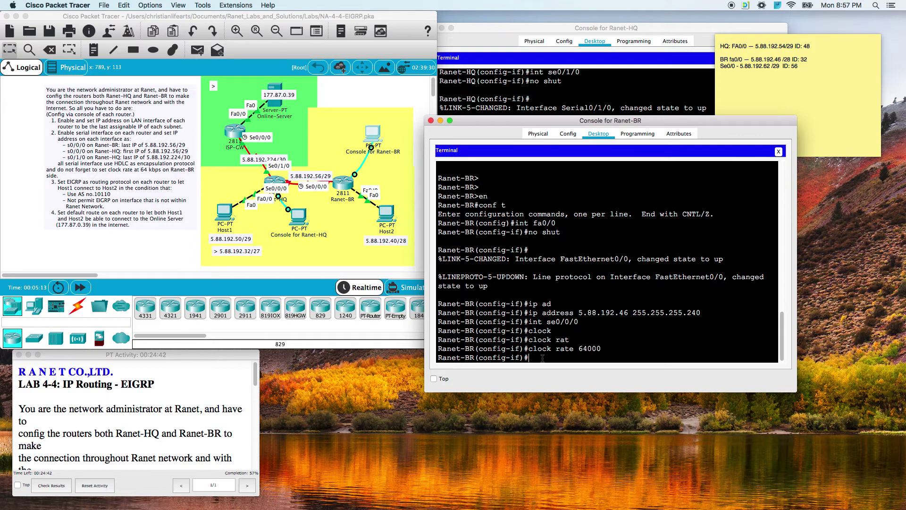
# Set HDLC encapsulation on Ranet-BR's se0/0/0 interface and enable it with no shut.
pyautogui.write('en')
pyautogui.press('Tab')
pyautogui.write('hd')
pyautogui.press('Tab')
pyautogui.press('Return')
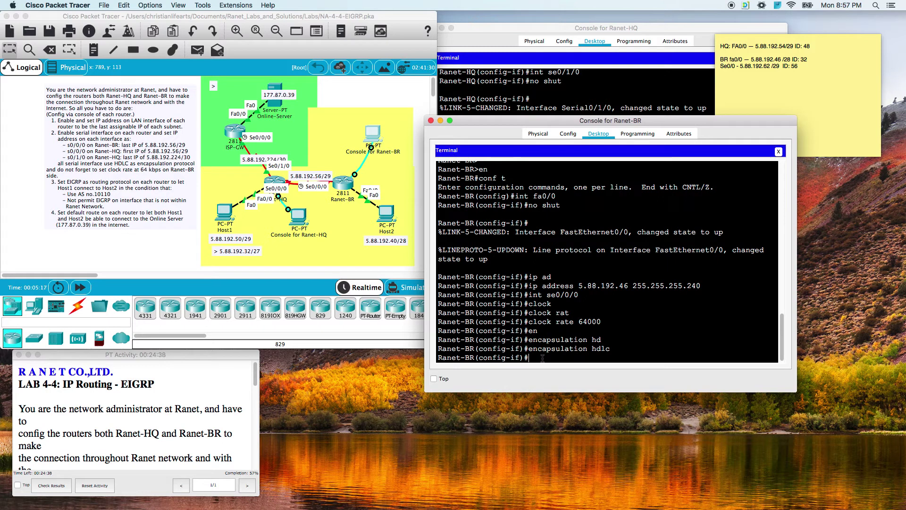
pyautogui.write('no shut')
pyautogui.press('Return')
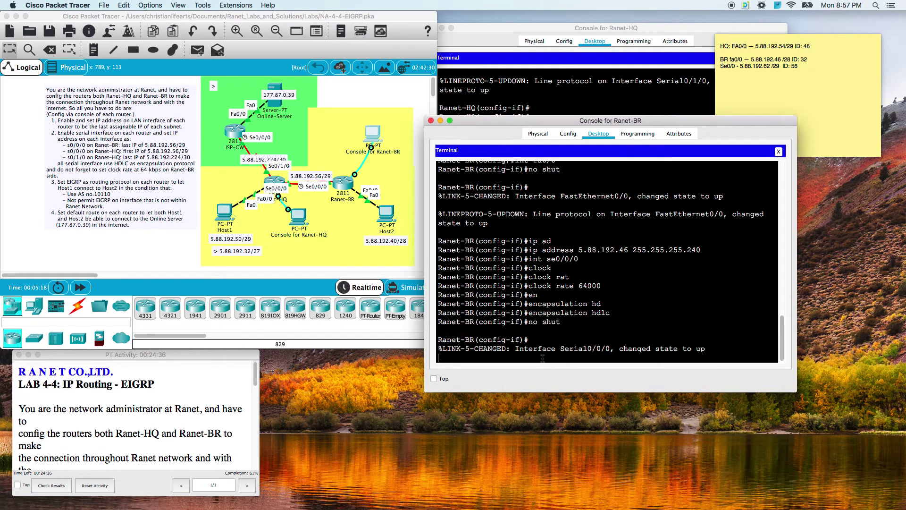
pyautogui.press('Return')
pyautogui.press('Return')
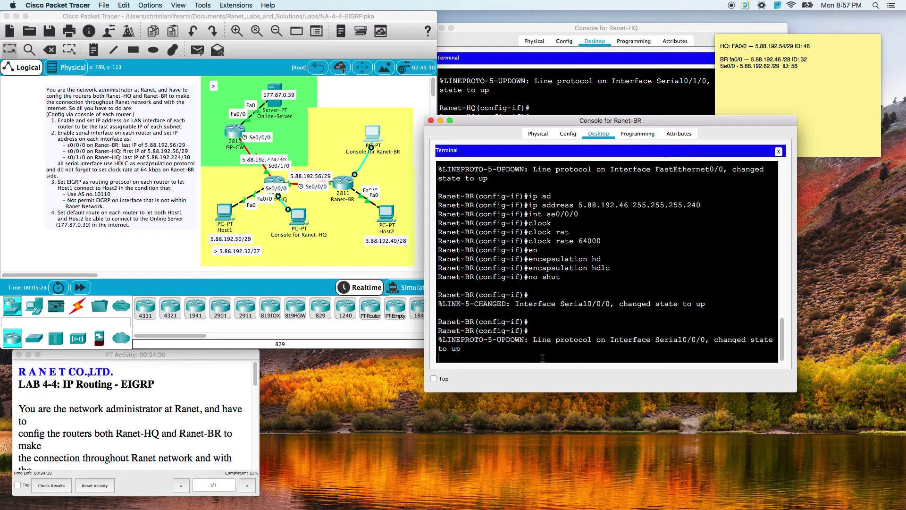
# Assign IP address 5.88.192.62 with mask 255.255.255.248 to Ranet-BR's se0/0/0 interface.
pyautogui.write('5.88.192.')
pyautogui.press('Tab')
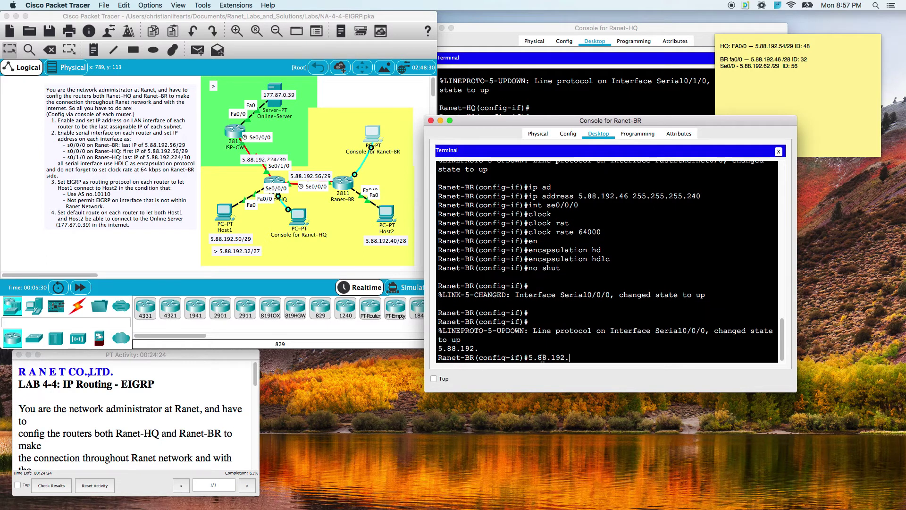
pyautogui.press('BackSpace')
pyautogui.press('BackSpace')
pyautogui.press('BackSpace')
pyautogui.press('BackSpace')
pyautogui.press('BackSpace')
pyautogui.press('BackSpace')
pyautogui.press('BackSpace')
pyautogui.press('BackSpace')
pyautogui.write('ip add')
pyautogui.press('Tab')
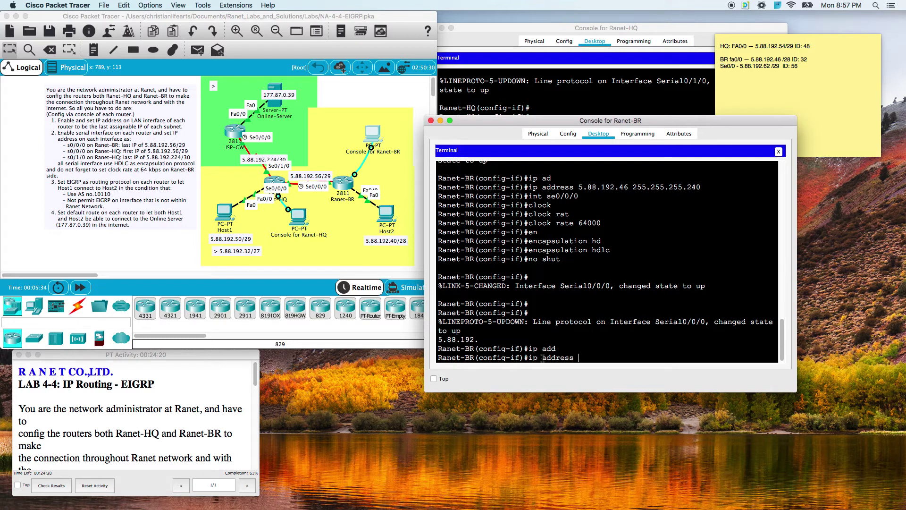
pyautogui.write('5.88.192.62 255.255.255.248')
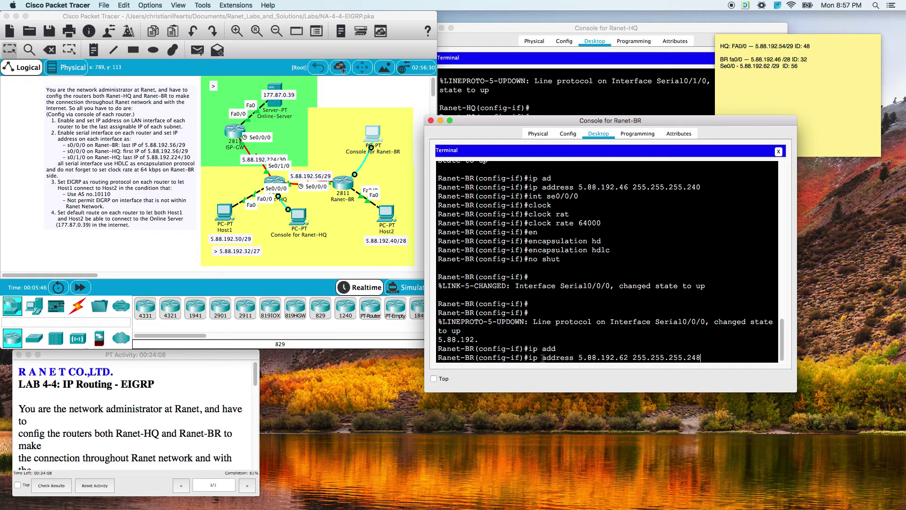
pyautogui.press('Return')
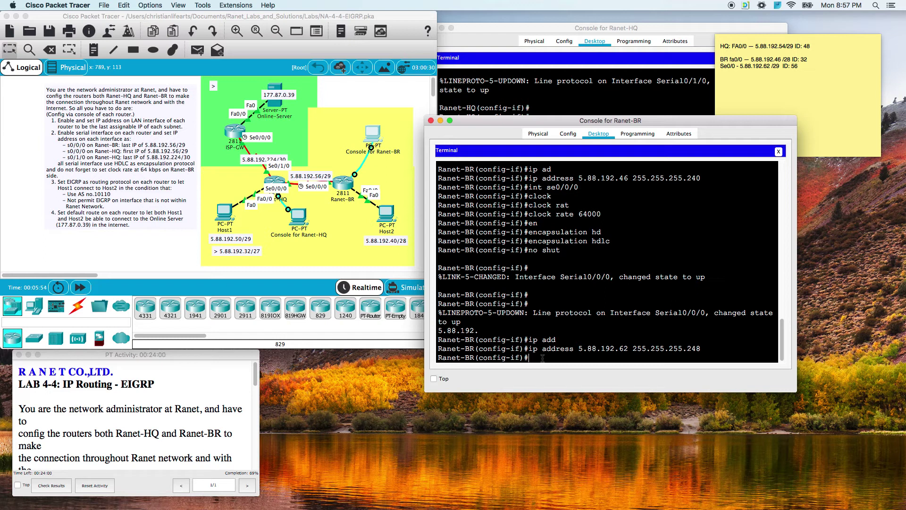
# Leave configuration mode on Ranet-BR, run show ip int brief, and enlarge the console window to read the interface table.
pyautogui.write('end')
pyautogui.press('Return')
pyautogui.write('show ip int brief')
pyautogui.press('Return')
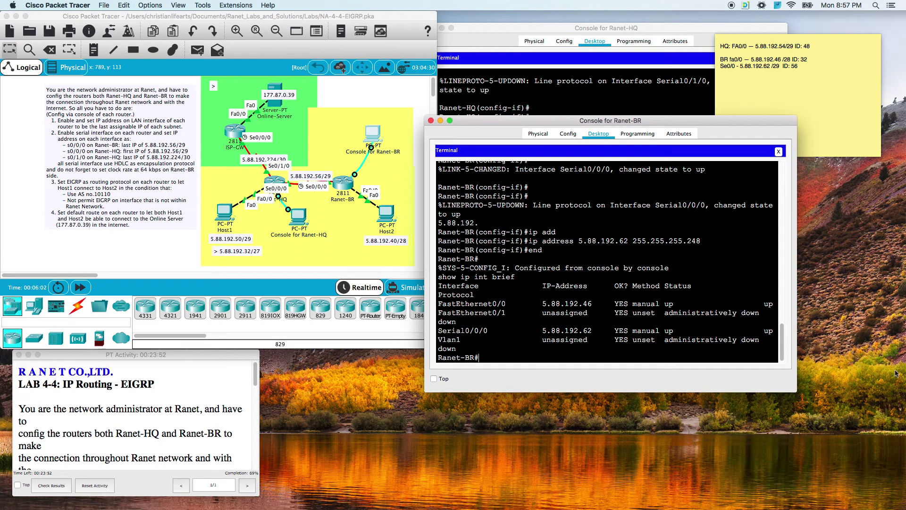
pyautogui.moveTo(790, 388); pyautogui.dragTo(878, 403)
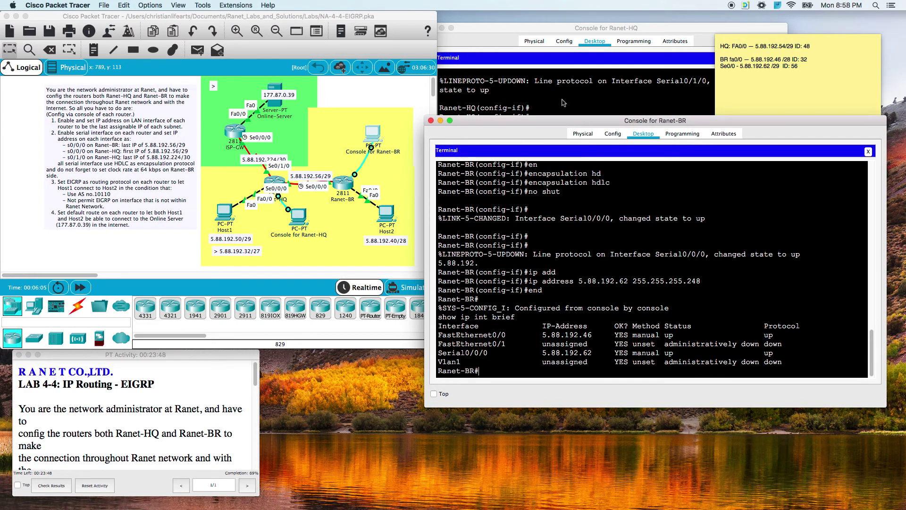
pyautogui.moveTo(567, 123); pyautogui.dragTo(566, 137)
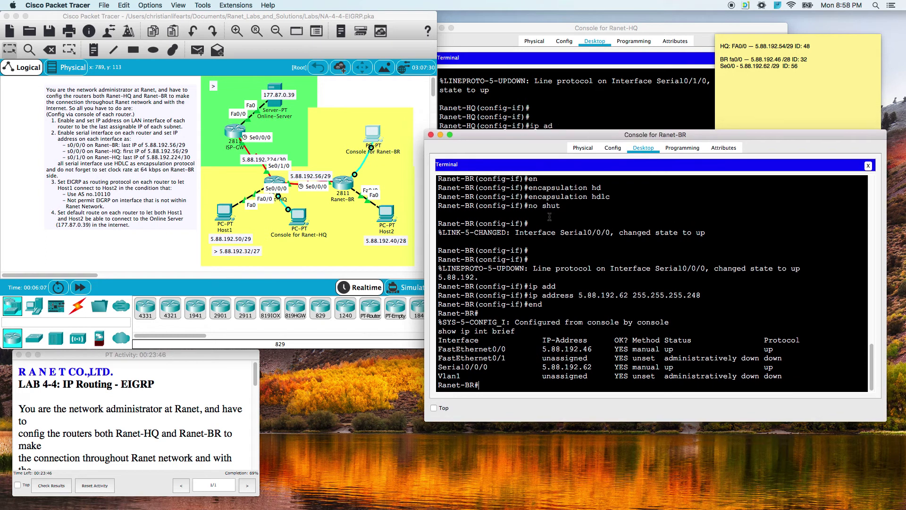
# Turn on EIGRP packet debugging on Ranet-BR with debug eigrp pack.
pyautogui.write('debug e')
pyautogui.press('Tab')
pyautogui.write('ie')
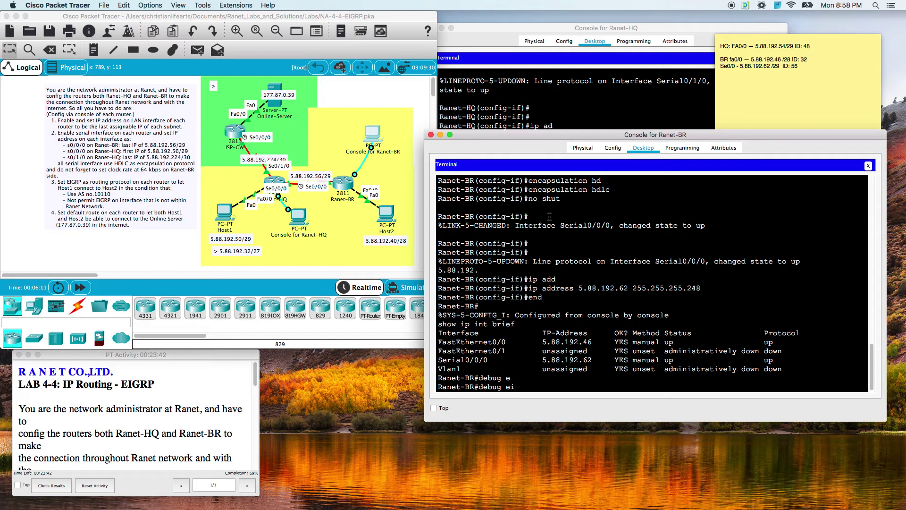
pyautogui.press('Tab')
pyautogui.write('g')
pyautogui.press('Tab')
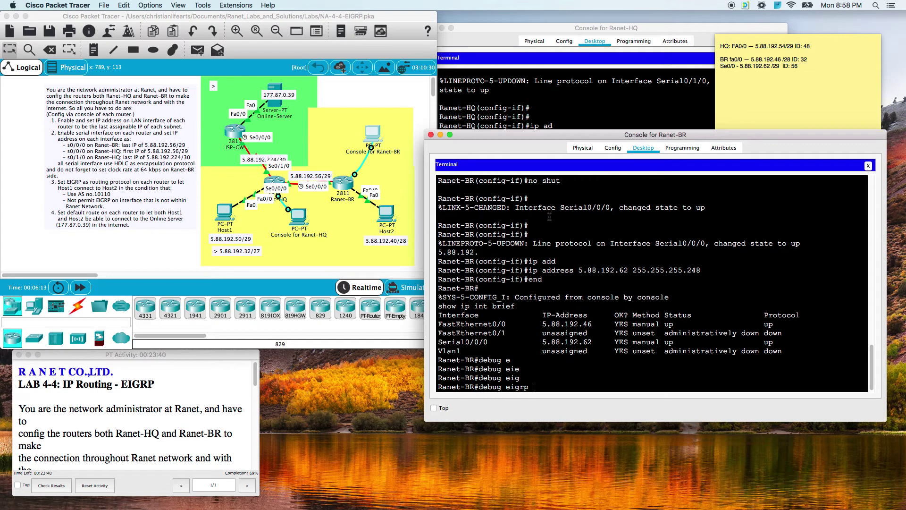
pyautogui.write('?pack')
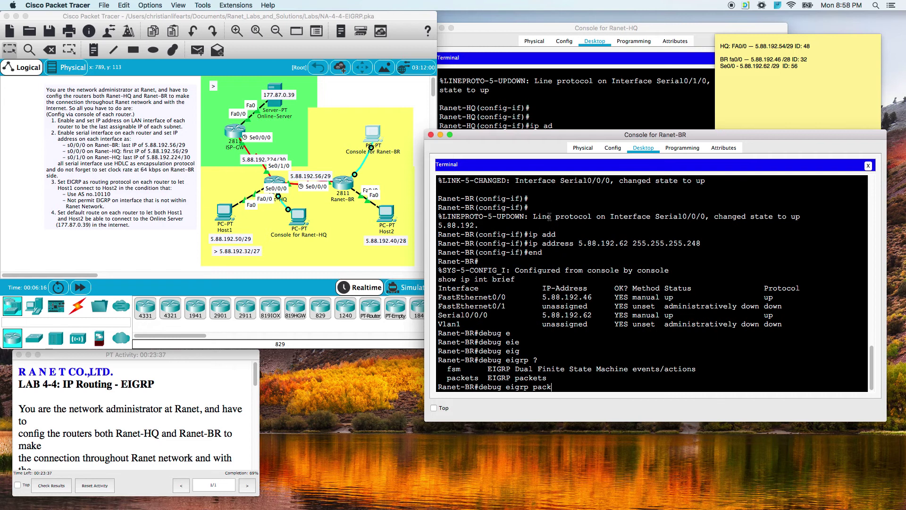
pyautogui.press('Return')
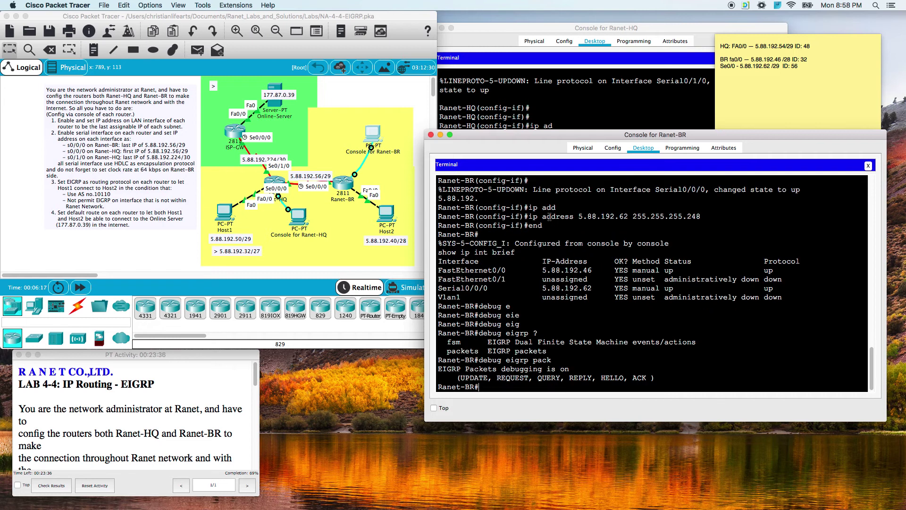
# Move the Ranet-BR console aside, switch to the Ranet-HQ console, and return to privileged mode with end.
pyautogui.moveTo(722, 135); pyautogui.dragTo(700, 213)
pyautogui.click(542, 220)
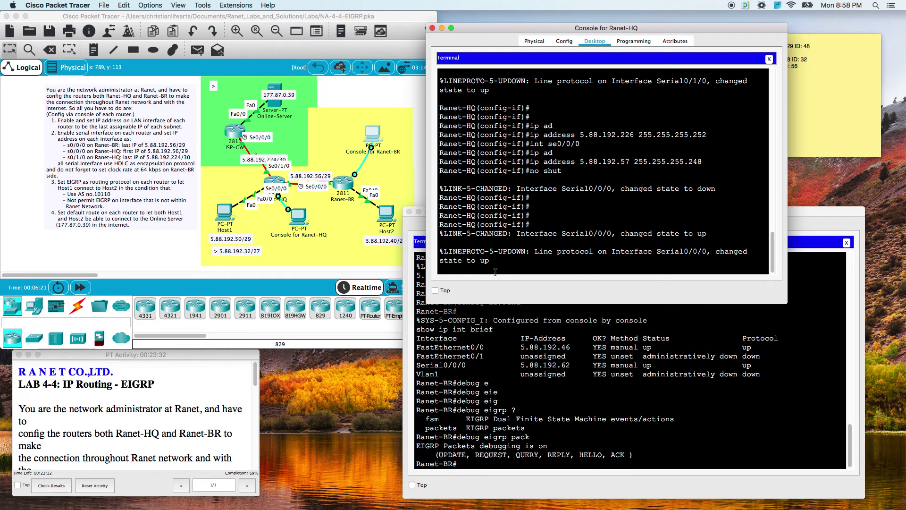
pyautogui.press('Return')
pyautogui.press('Return')
pyautogui.write('end')
pyautogui.press('Return')
pyautogui.press('Return')
pyautogui.press('Return')
pyautogui.press('Return')
# Turn on EIGRP packet debugging on Ranet-HQ with debug eigrp packets.
pyautogui.write('deb')
pyautogui.press('Tab')
pyautogui.write('ei')
pyautogui.press('Tab')
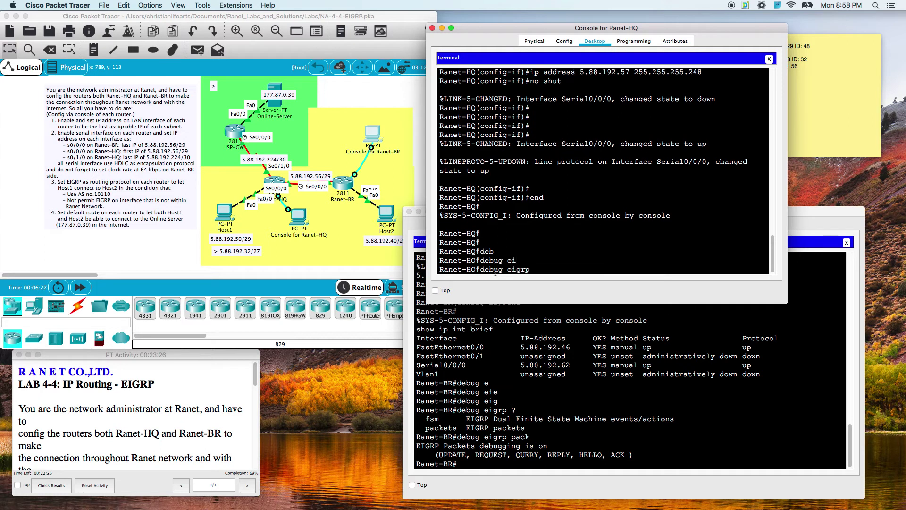
pyautogui.write('pa')
pyautogui.press('Tab')
pyautogui.press('Return')
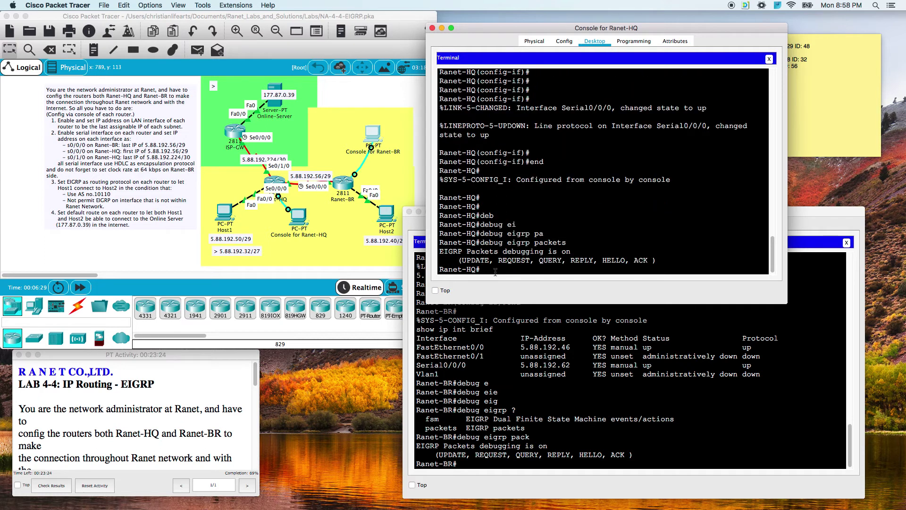
pyautogui.press('Return')
pyautogui.press('Return')
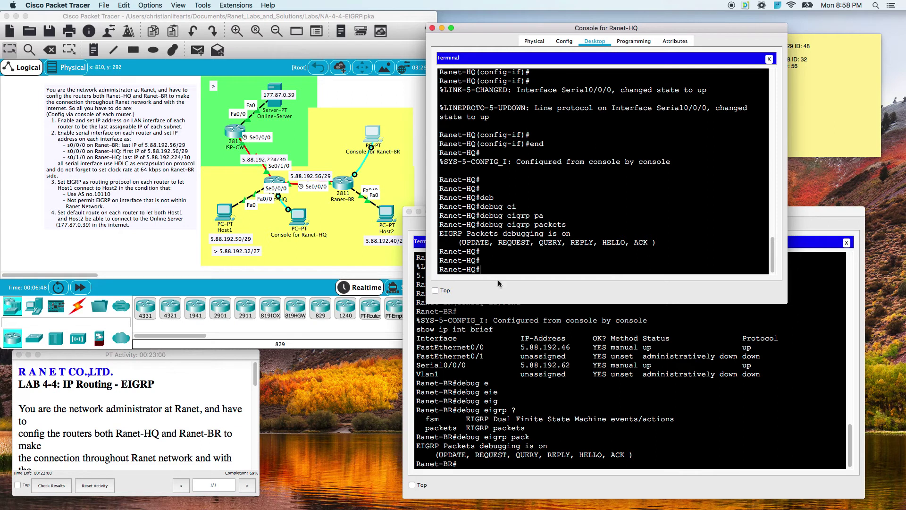
# Enter global configuration on Ranet-HQ and start EIGRP routing with autonomous system number 10110.
pyautogui.write('conf t')
pyautogui.press('Return')
pyautogui.write('rout')
pyautogui.press('Tab')
pyautogui.write('ei')
pyautogui.press('Tab')
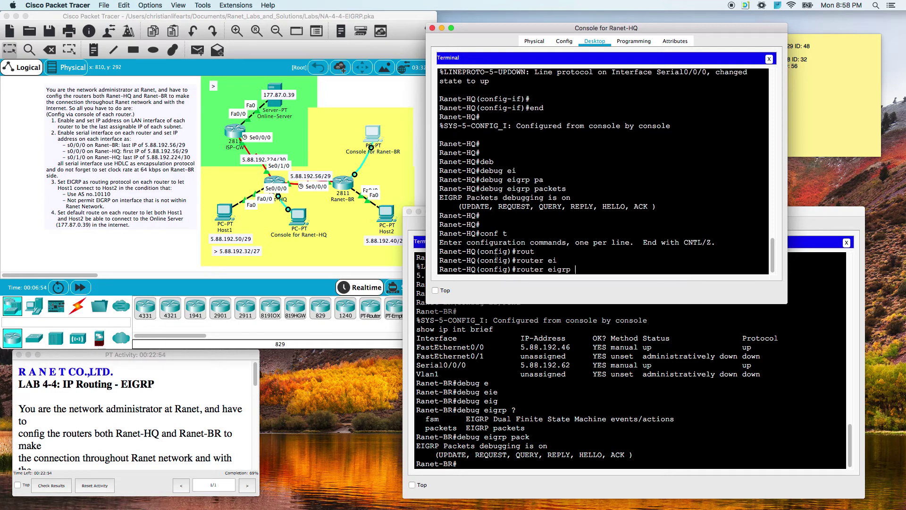
pyautogui.write('?')
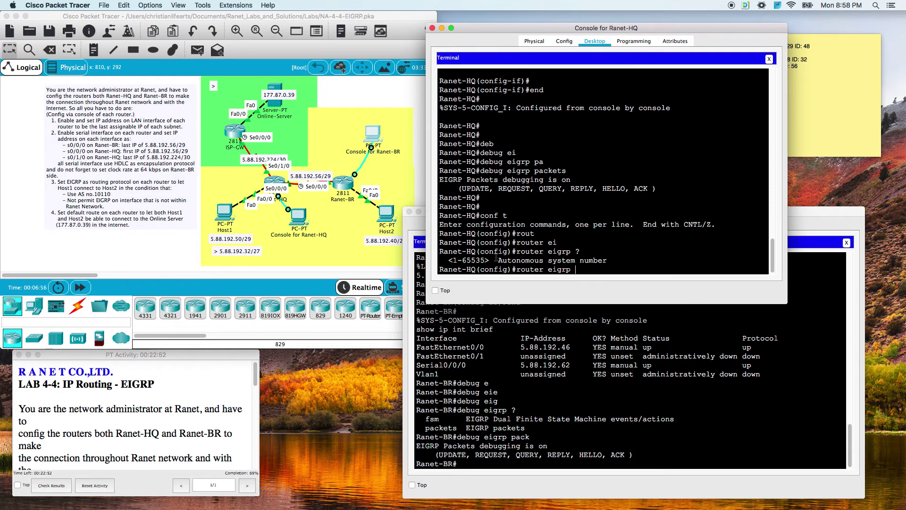
pyautogui.write('10110')
pyautogui.press('Return')
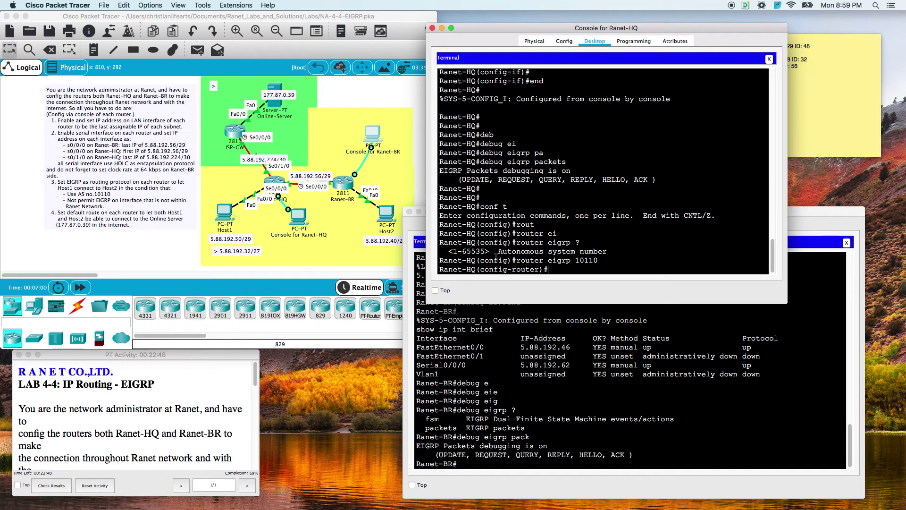
# Bring the address notes into view and advertise network 5.88.192.48 with wildcard mask 0.0.0.7 in Ranet-HQ's EIGRP configuration.
pyautogui.write('network')
pyautogui.moveTo(631, 29); pyautogui.dragTo(551, 29)
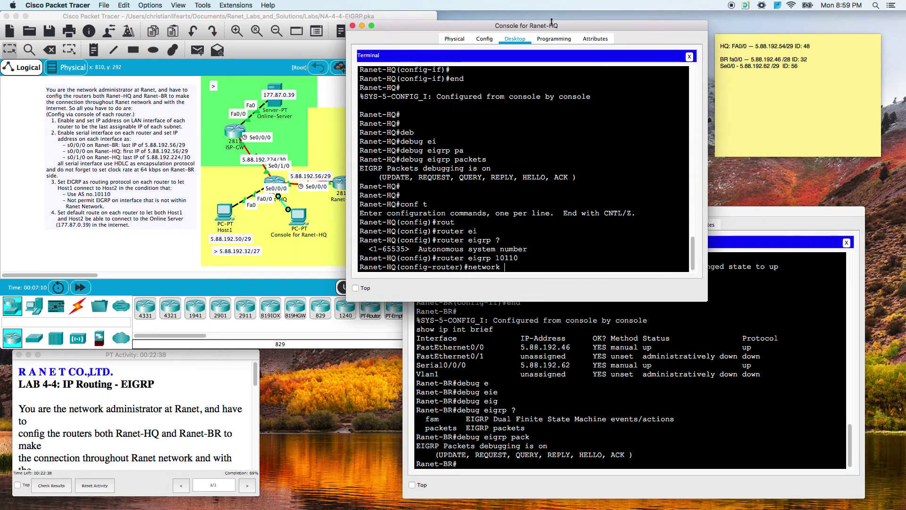
pyautogui.write('5.')
pyautogui.write('88.192')
pyautogui.write('.54')
pyautogui.press('BackSpace')
pyautogui.press('BackSpace')
pyautogui.write('48')
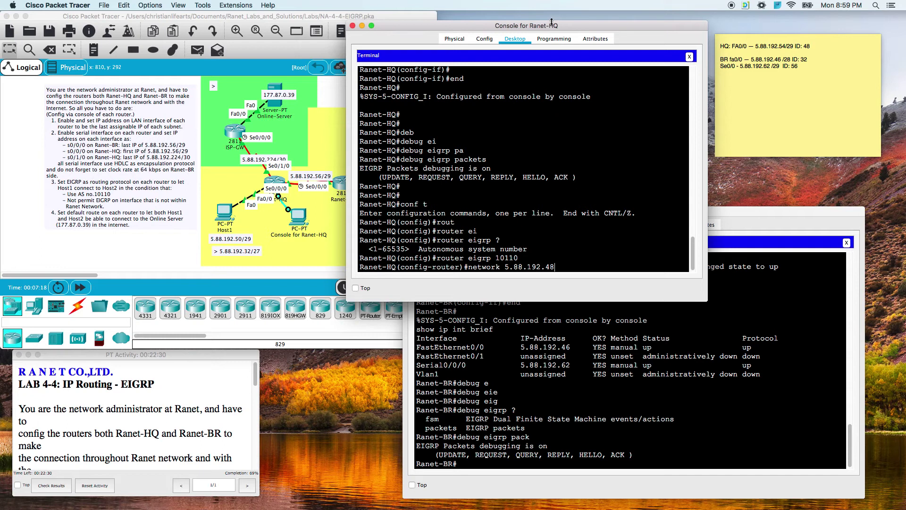
pyautogui.write(' ?')
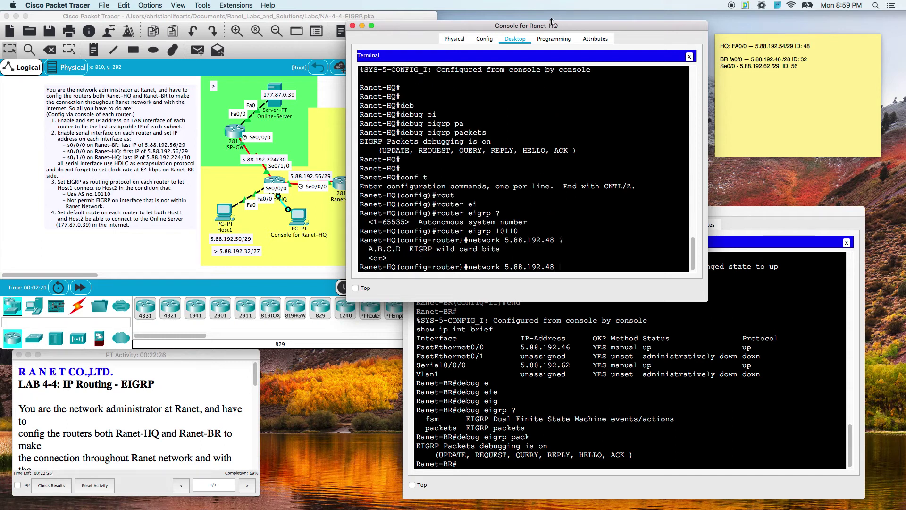
pyautogui.write('0.0.0.7')
pyautogui.press('Return')
pyautogui.press('Return')
pyautogui.press('Return')
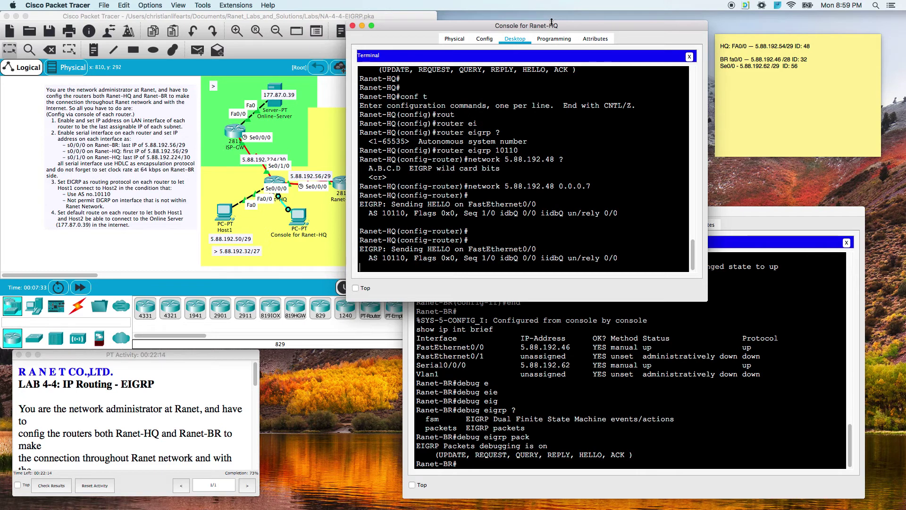
pyautogui.press('Return')
pyautogui.press('Return')
pyautogui.press('Return')
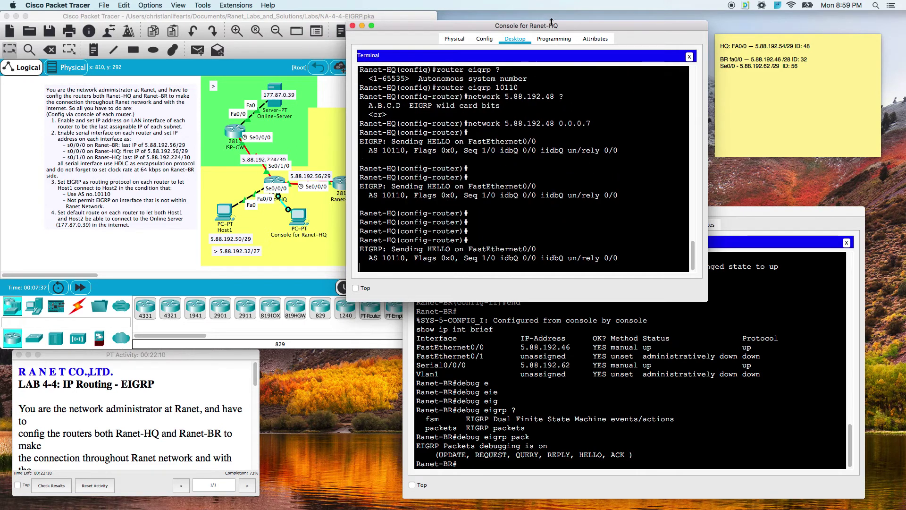
pyautogui.press('Return')
pyautogui.write('network')
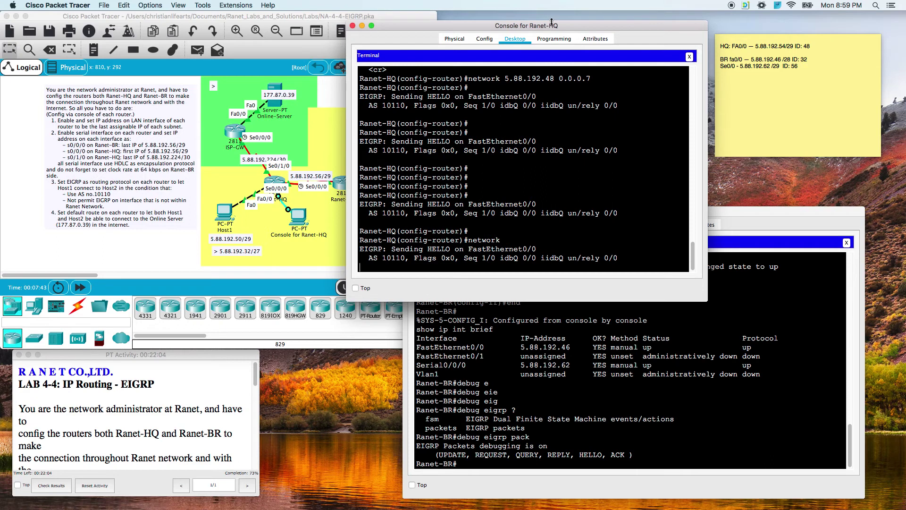
pyautogui.write('netwo')
pyautogui.press('BackSpace')
pyautogui.press('BackSpace')
pyautogui.press('BackSpace')
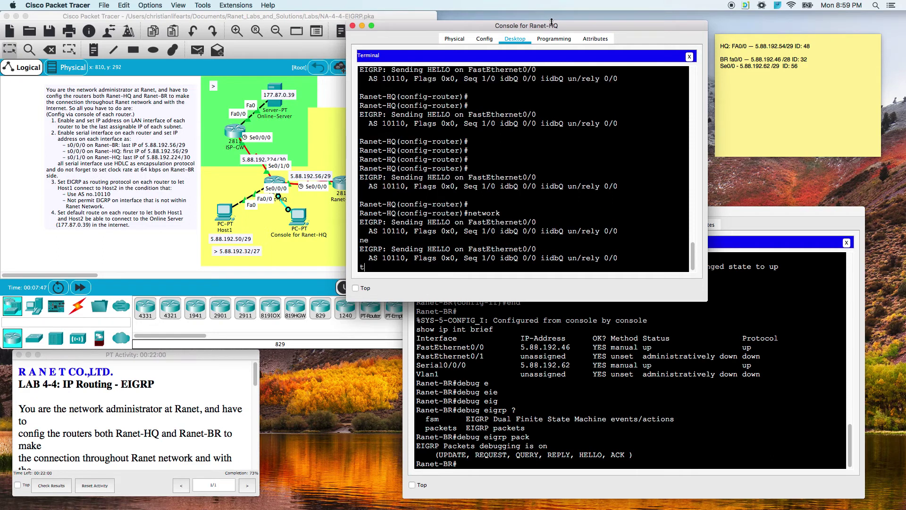
# Try to turn off all debugging with un all from Ranet-HQ's router configuration mode.
pyautogui.write('un all')
pyautogui.press('Return')
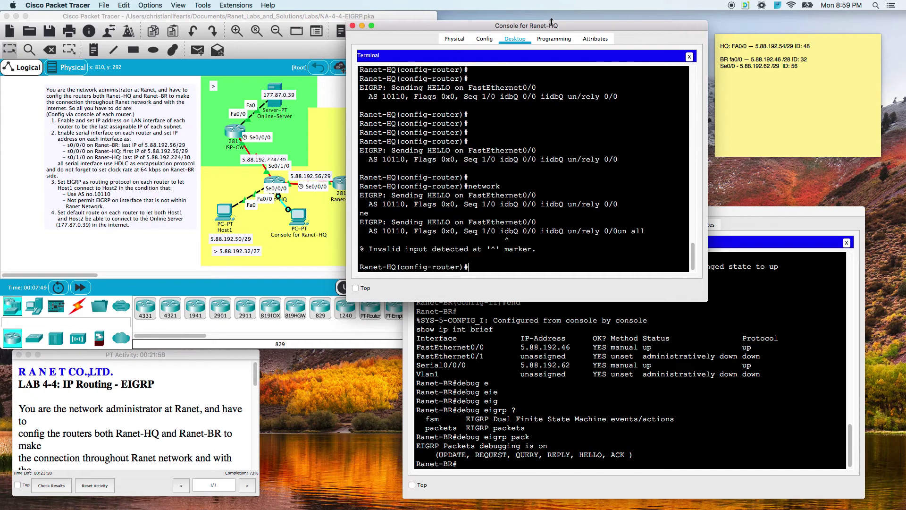
pyautogui.write('unall')
pyautogui.press('Return')
pyautogui.write('unall')
pyautogui.press('Return')
pyautogui.write('un all')
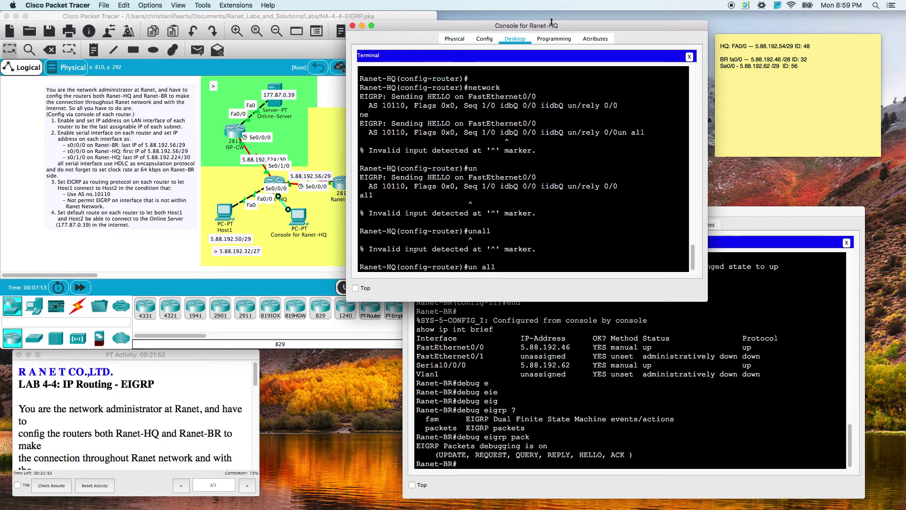
pyautogui.press('Return')
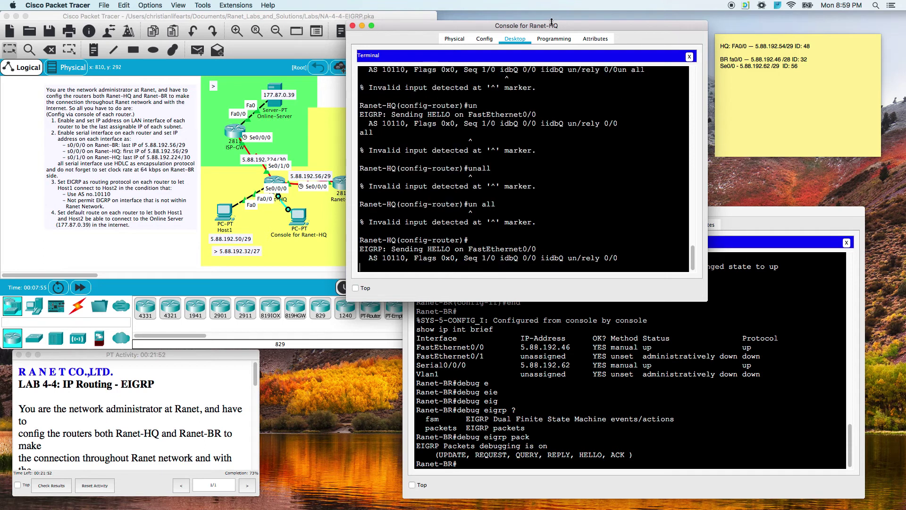
# Return Ranet-HQ to privileged mode with end and turn off all debugging with un all.
pyautogui.write('end')
pyautogui.press('Return')
pyautogui.press('Return')
pyautogui.press('Return')
pyautogui.write('un all')
pyautogui.press('Return')
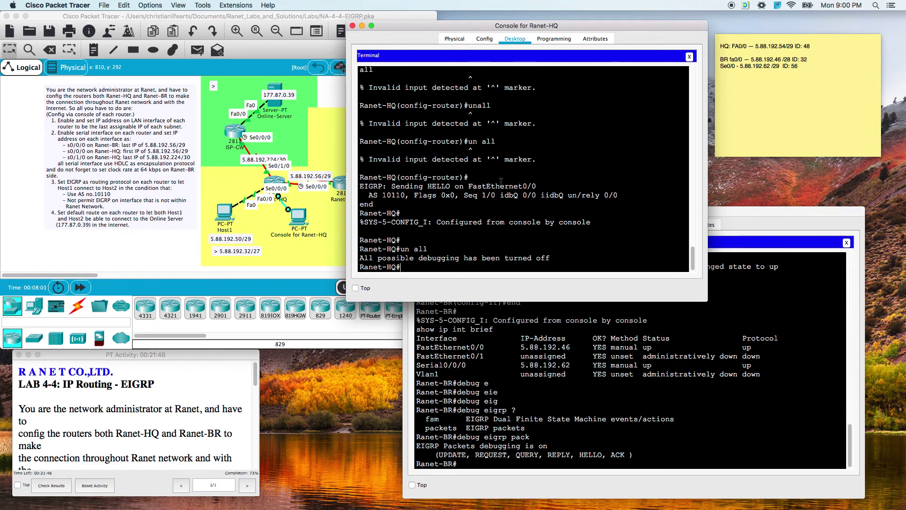
# Re-enter EIGRP 10110 configuration on Ranet-HQ and advertise network 5.88.192.56 with wildcard mask 0.0.0.7.
pyautogui.write('conf t')
pyautogui.press('Return')
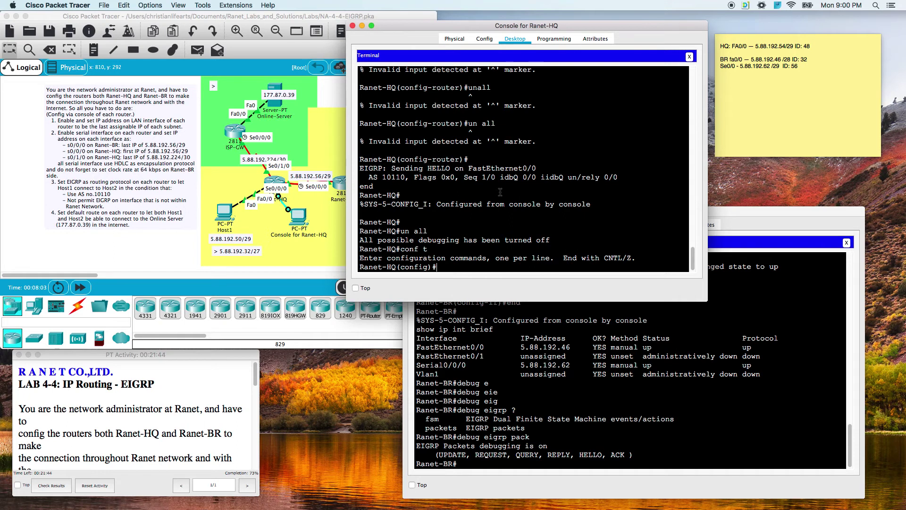
pyautogui.write('router eui')
pyautogui.press('Tab')
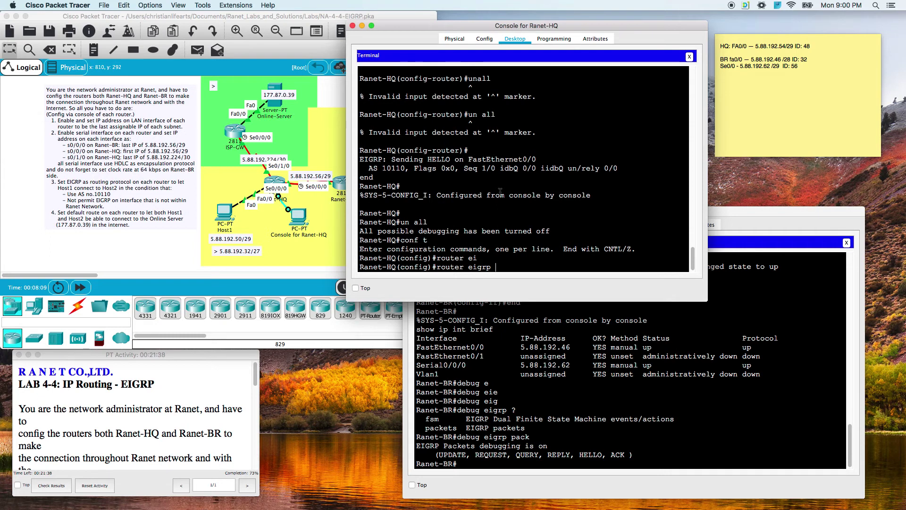
pyautogui.write('10110')
pyautogui.press('Return')
pyautogui.write('network ')
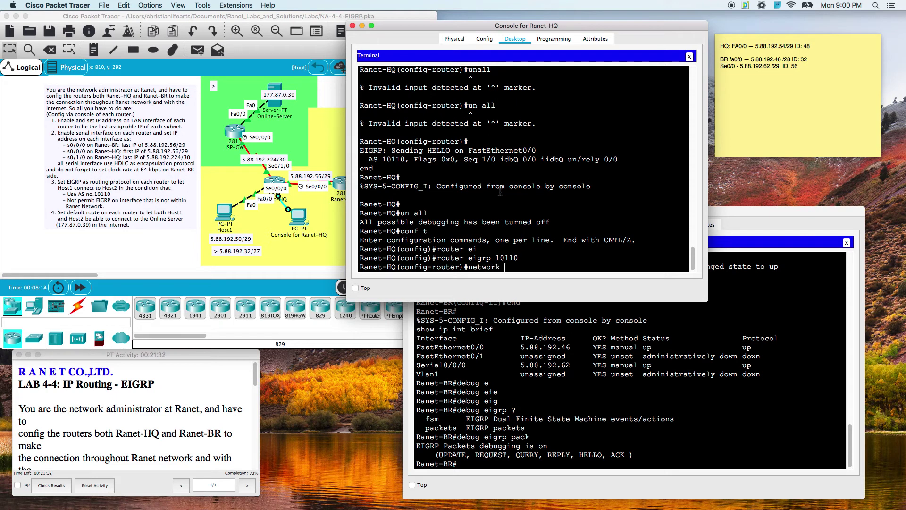
pyautogui.write('5.88.192.56 0.0.0.7')
pyautogui.press('Return')
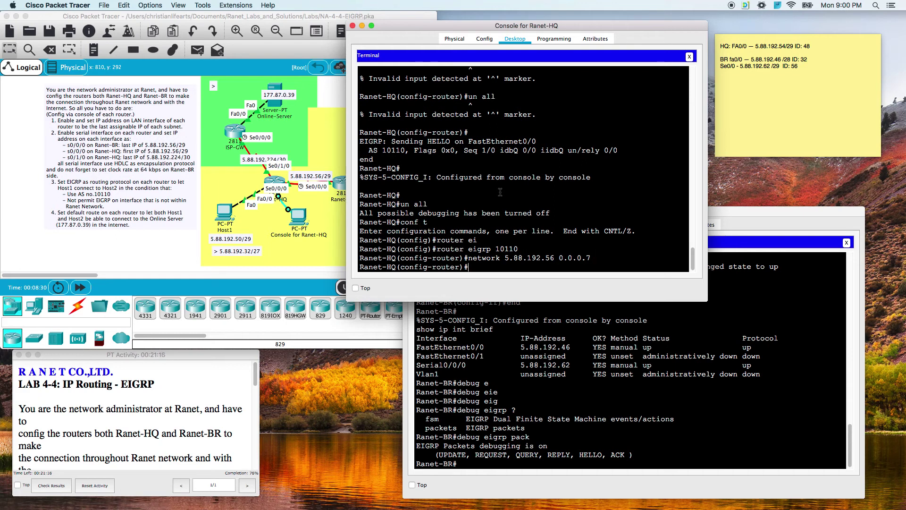
# Display Ranet-HQ's running configuration with do show run and examine the network and summary lines under router eigrp 10110.
pyautogui.write('do show run')
pyautogui.press('Return')
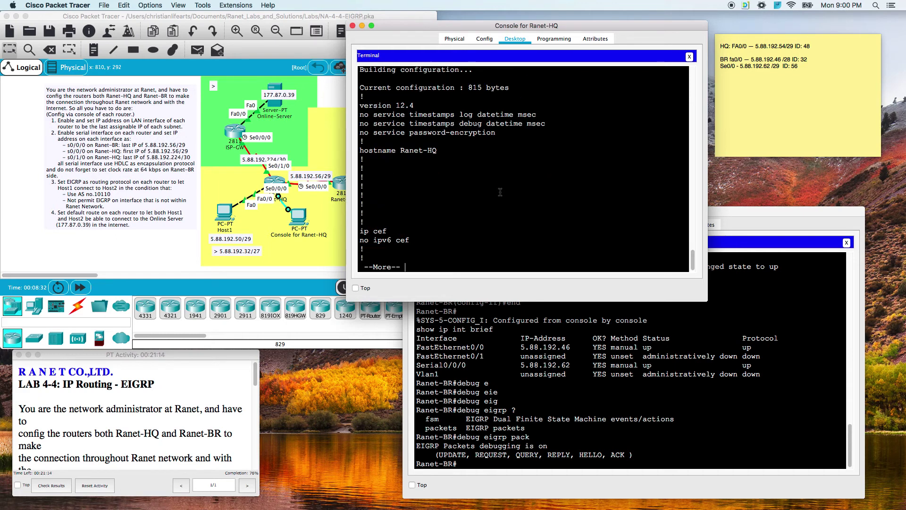
pyautogui.press('space')
pyautogui.press('space')
pyautogui.press('space')
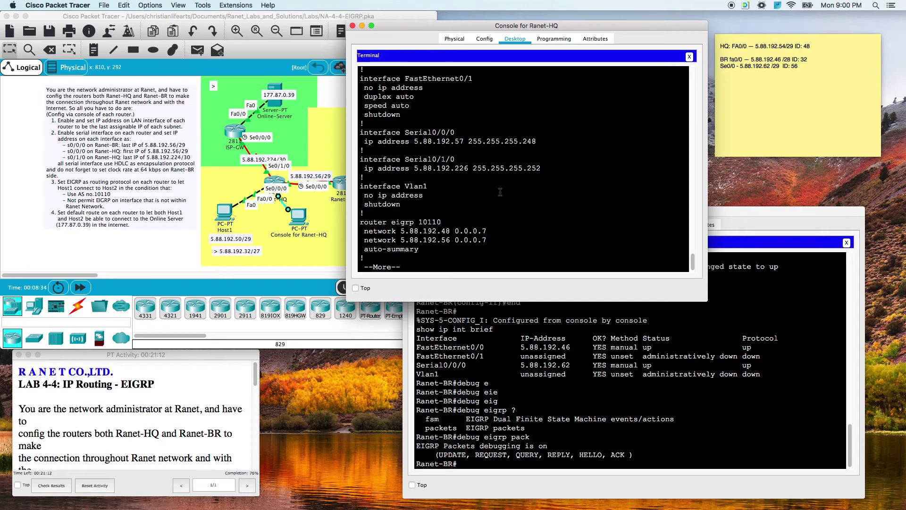
pyautogui.moveTo(467, 302); pyautogui.dragTo(467, 339)
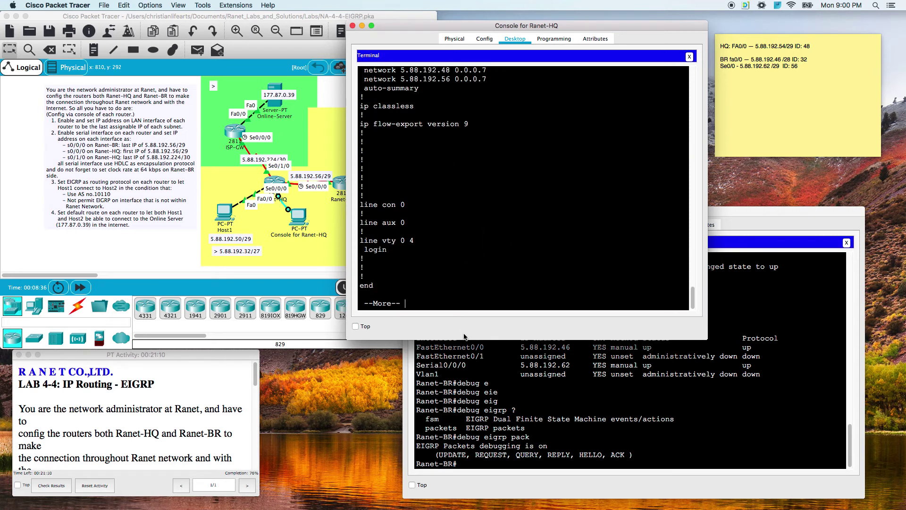
pyautogui.press('space')
pyautogui.scroll(5, 470, 216)
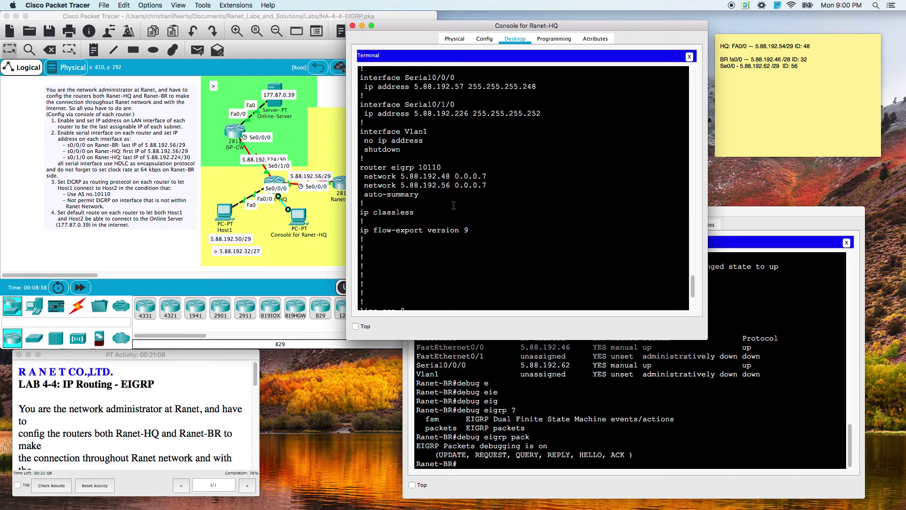
pyautogui.moveTo(431, 196); pyautogui.dragTo(360, 175)
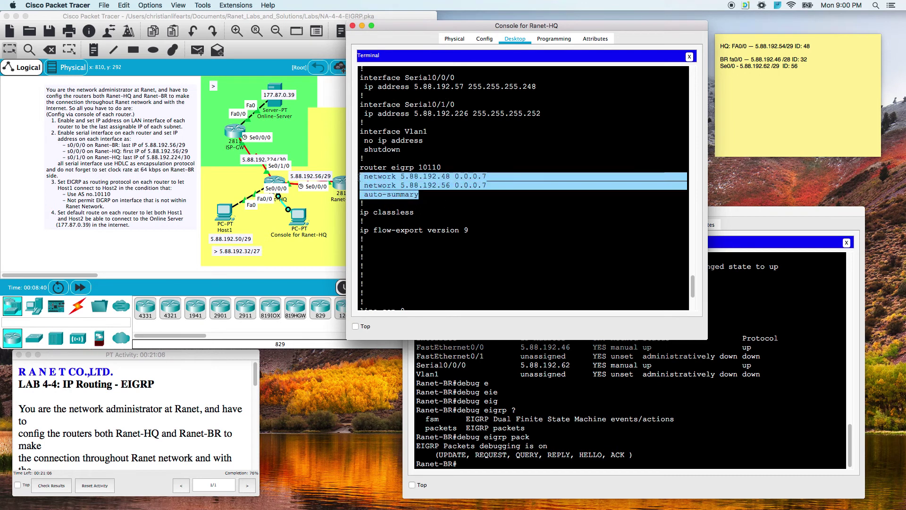
pyautogui.click(414, 192)
pyautogui.scroll(-4, 429, 251)
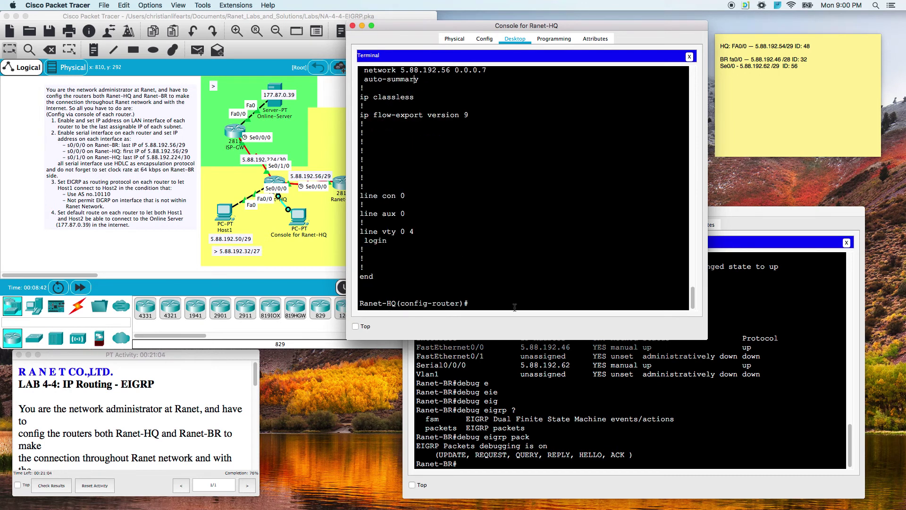
# Disable automatic summarization in Ranet-HQ's EIGRP configuration with no auto-summary and return to privileged mode.
pyautogui.write('no auto')
pyautogui.press('Tab')
pyautogui.press('Return')
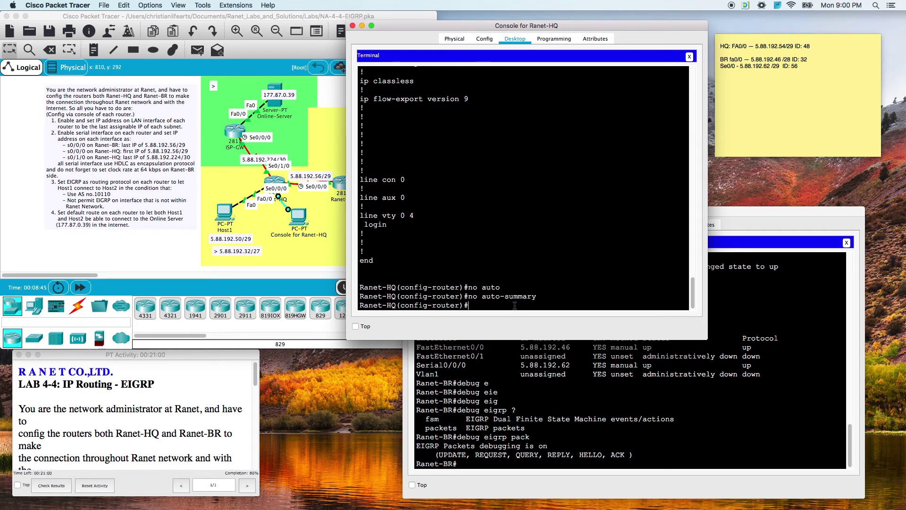
pyautogui.press('Return')
pyautogui.write('end')
pyautogui.press('Return')
pyautogui.press('Return')
pyautogui.press('Return')
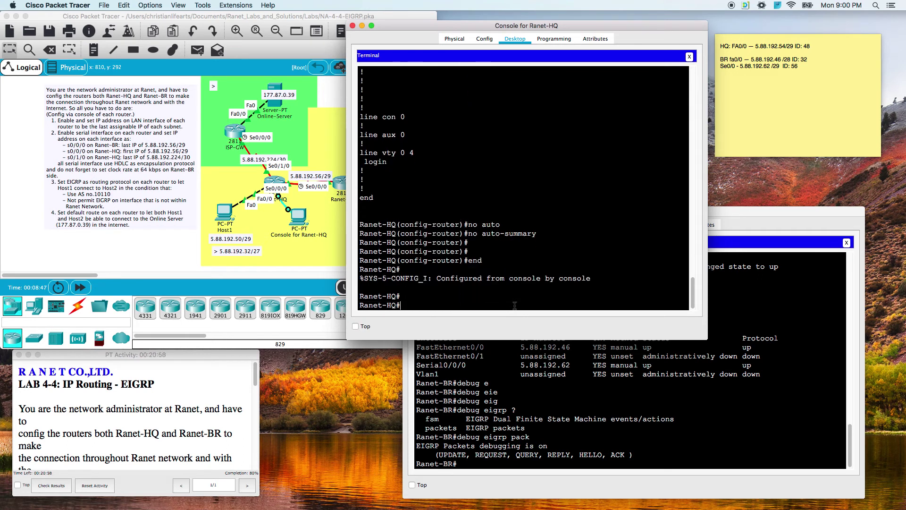
# Turn EIGRP packet debugging back on for Ranet-HQ with debug eigrp packets.
pyautogui.write('debug ei')
pyautogui.press('Tab')
pyautogui.write('pa')
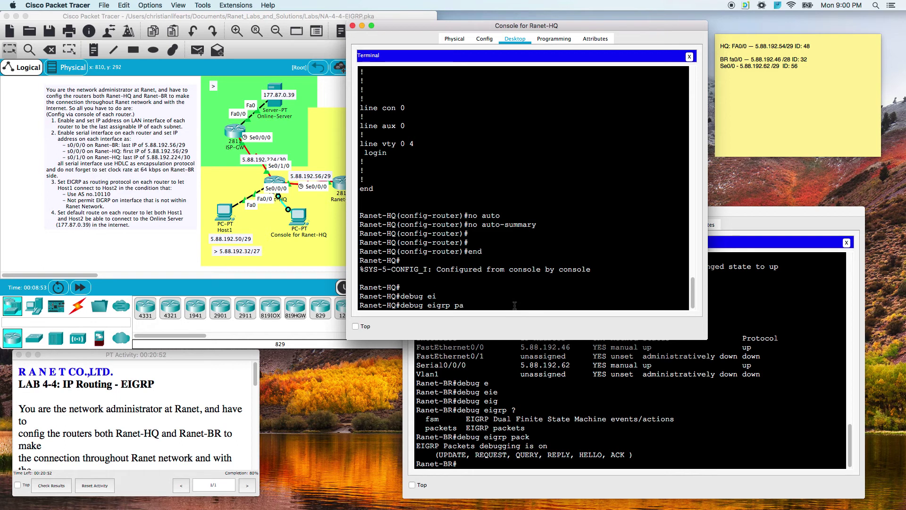
pyautogui.press('Tab')
pyautogui.press('Return')
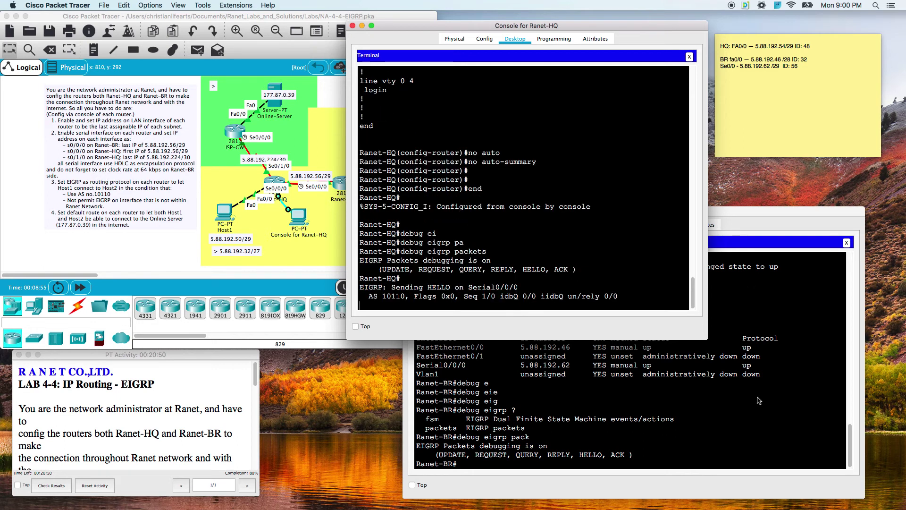
# Switch to the Ranet-BR console and turn off all debugging there with un all.
pyautogui.click(769, 385)
pyautogui.moveTo(557, 26); pyautogui.dragTo(552, 7)
pyautogui.click(773, 209)
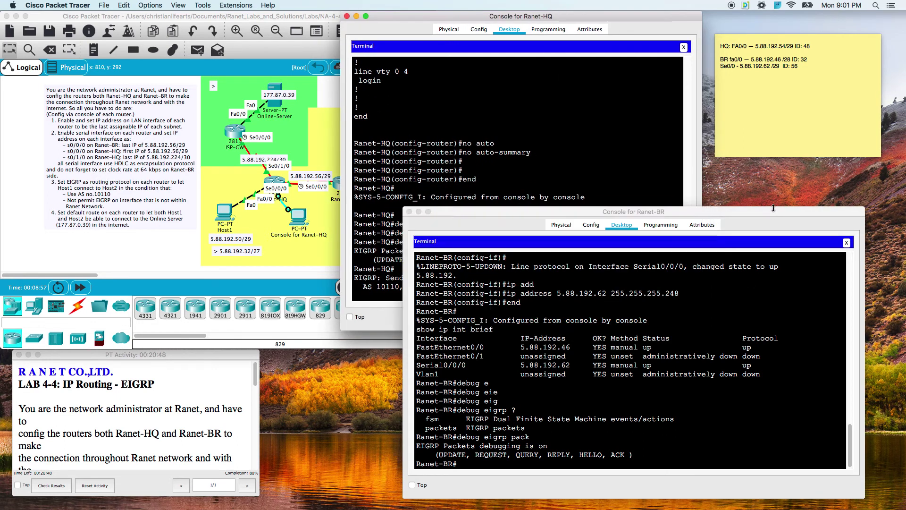
pyautogui.write('un all')
pyautogui.press('Return')
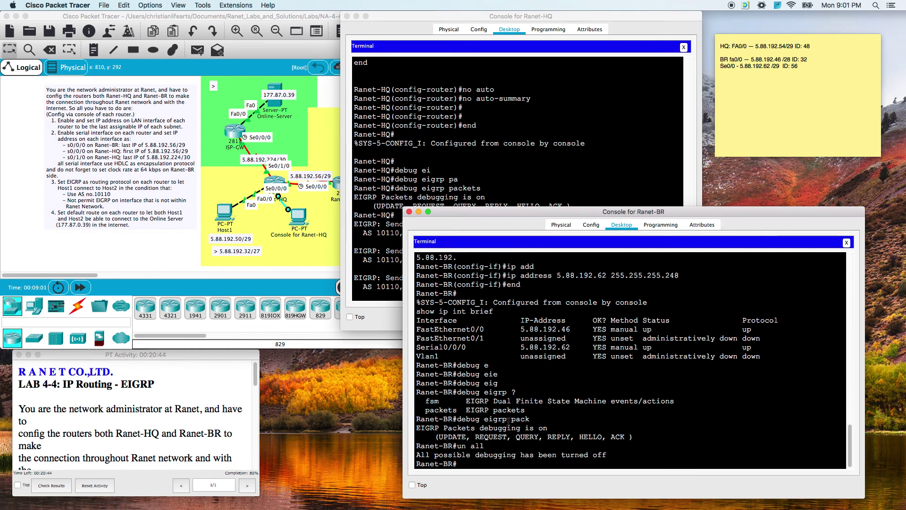
# Rearrange the two console windows so Ranet-HQ's debug output stays readable beneath the Ranet-BR console.
pyautogui.moveTo(627, 211); pyautogui.dragTo(632, 198)
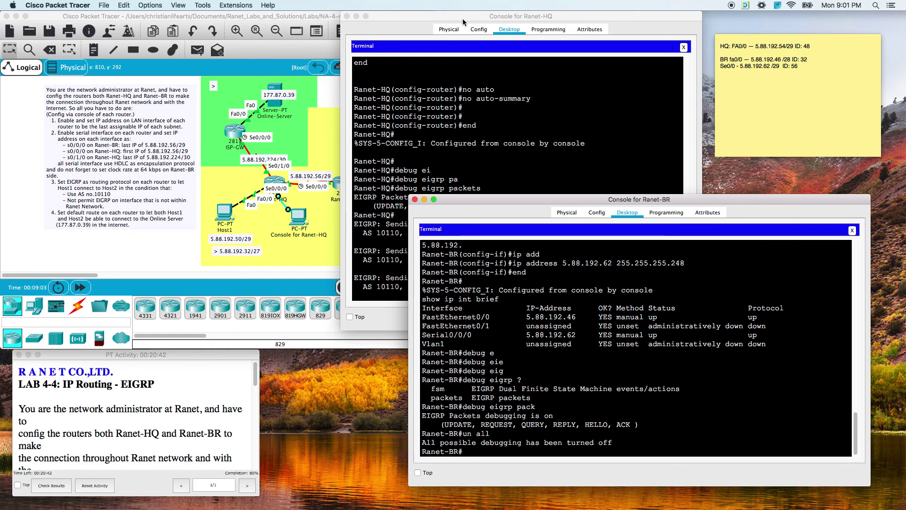
pyautogui.click(463, 18)
pyautogui.moveTo(427, 331); pyautogui.dragTo(439, 269)
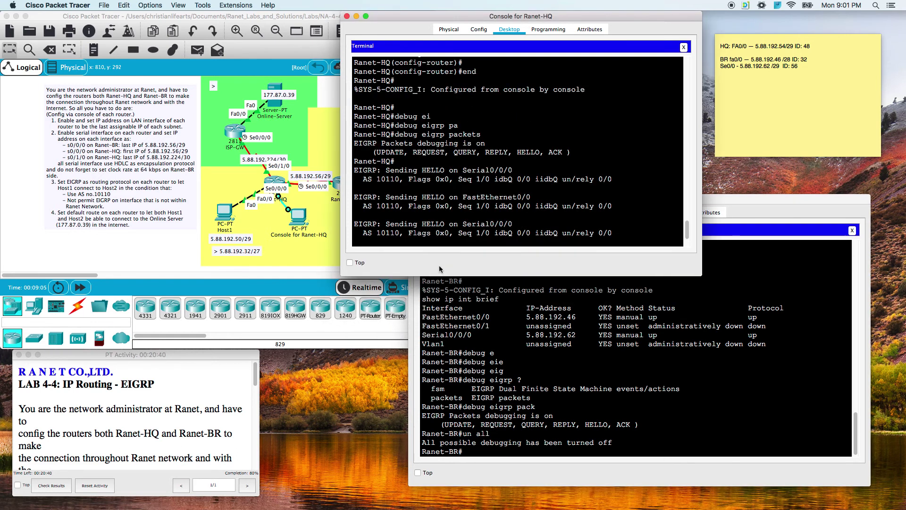
pyautogui.moveTo(797, 198); pyautogui.dragTo(815, 216)
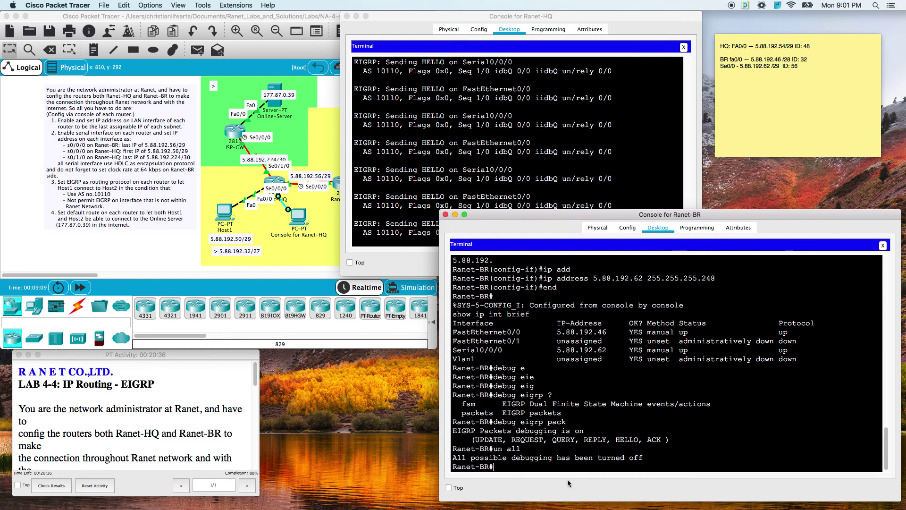
pyautogui.moveTo(617, 219); pyautogui.dragTo(594, 43)
pyautogui.moveTo(407, 17); pyautogui.dragTo(424, 247)
pyautogui.click(565, 39)
pyautogui.moveTo(565, 40); pyautogui.dragTo(461, 20)
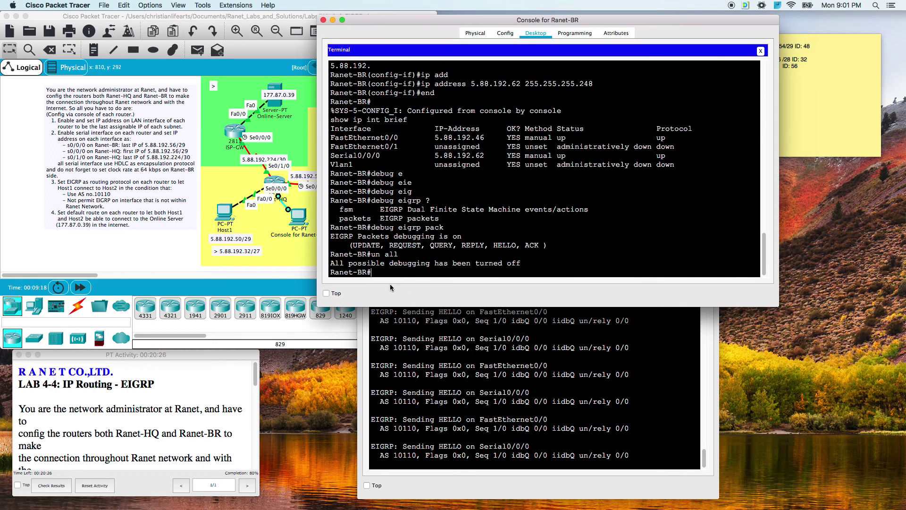
# Start EIGRP routing on Ranet-BR with autonomous system number 10110 and disable its automatic summarization.
pyautogui.write('onf t')
pyautogui.press('Return')
pyautogui.write('rout')
pyautogui.press('Tab')
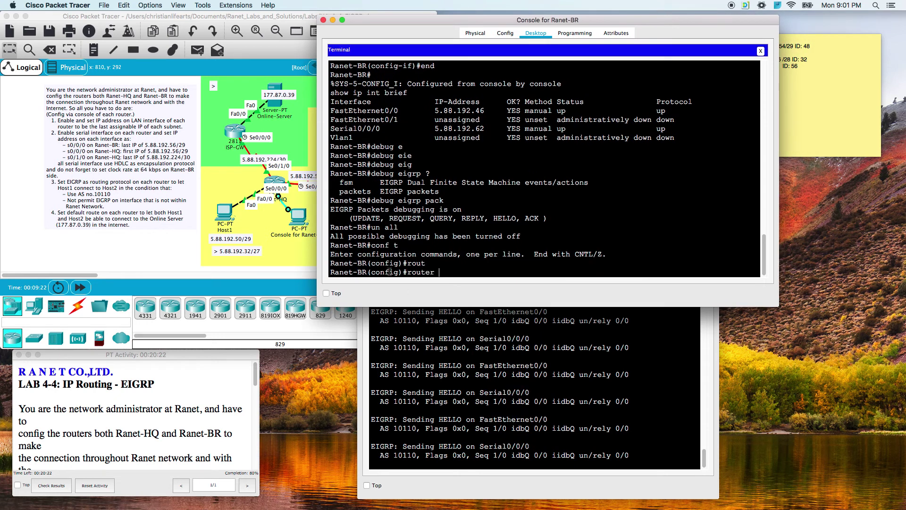
pyautogui.write('eig')
pyautogui.press('Tab')
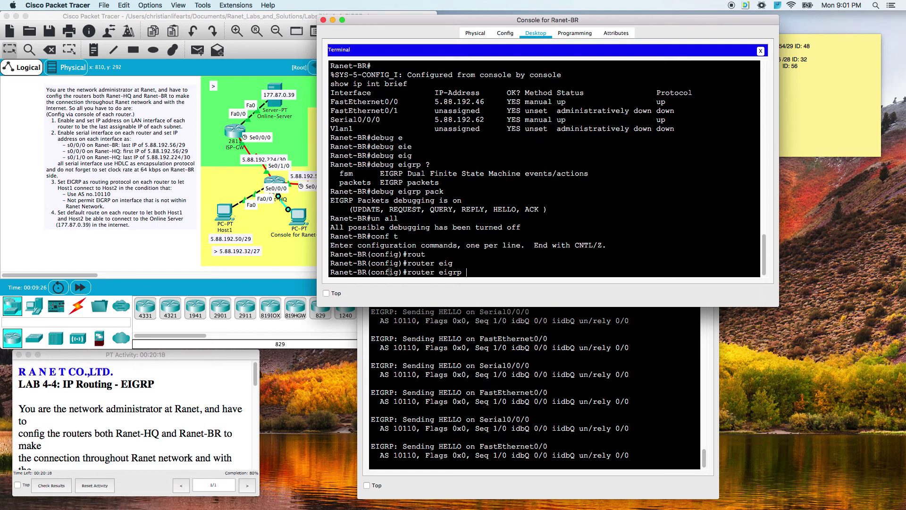
pyautogui.write('10110')
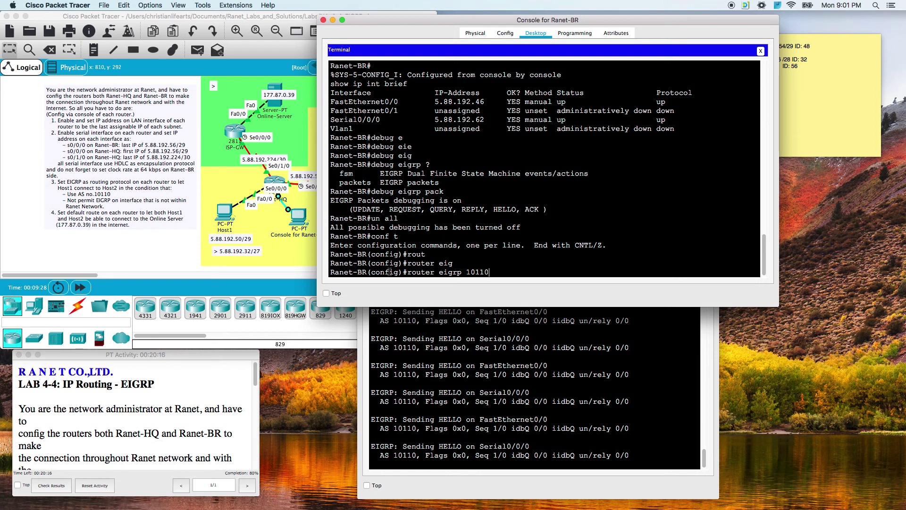
pyautogui.press('Return')
pyautogui.write('no au')
pyautogui.press('Tab')
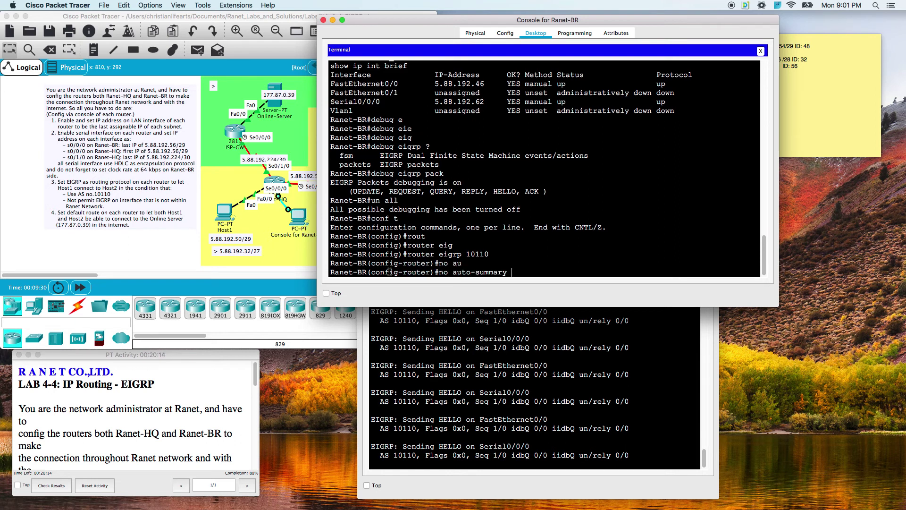
pyautogui.press('Return')
# Uncover the address notes and advertise network 5.88.192.32 with wildcard mask 0.0.0.15 in Ranet-BR's EIGRP configuration.
pyautogui.write('netowkr')
pyautogui.press('BackSpace')
pyautogui.press('BackSpace')
pyautogui.press('BackSpace')
pyautogui.write('work')
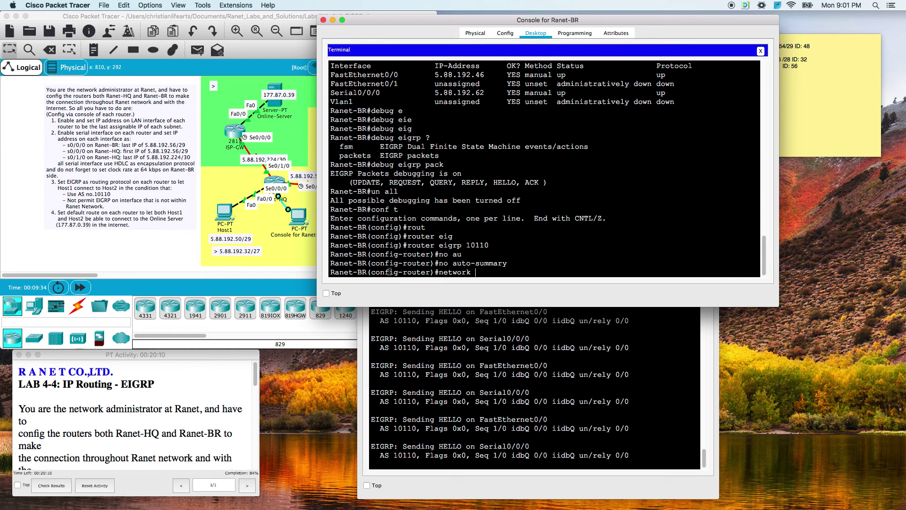
pyautogui.moveTo(652, 25); pyautogui.dragTo(576, 27)
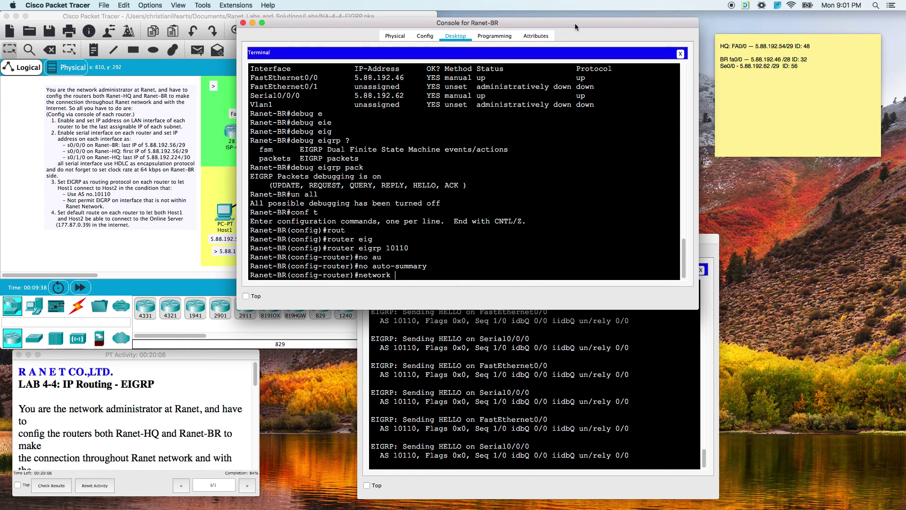
pyautogui.write('192.32')
pyautogui.write('0.0.0.15')
pyautogui.press('Return')
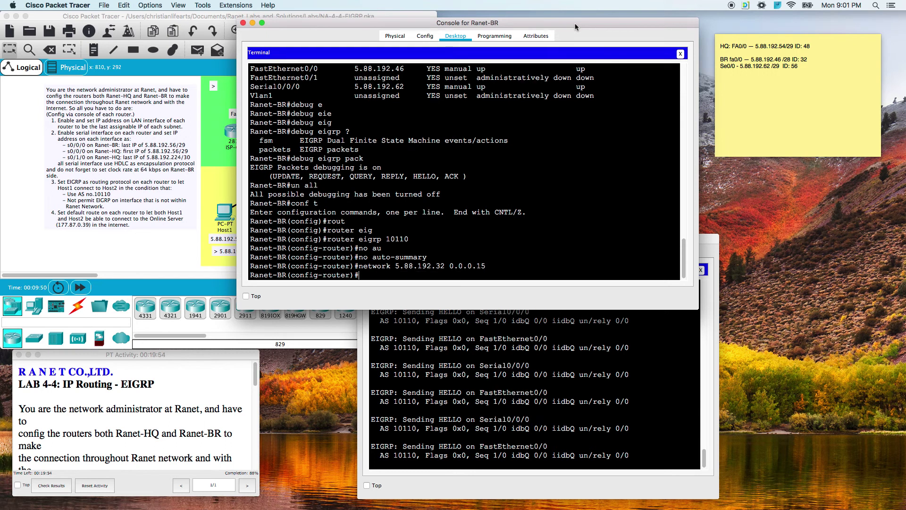
# Advertise network 5.88.192.56 with wildcard mask 0.0.0.7 in Ranet-BR's EIGRP configuration, keeping the address notes readable.
pyautogui.write('network')
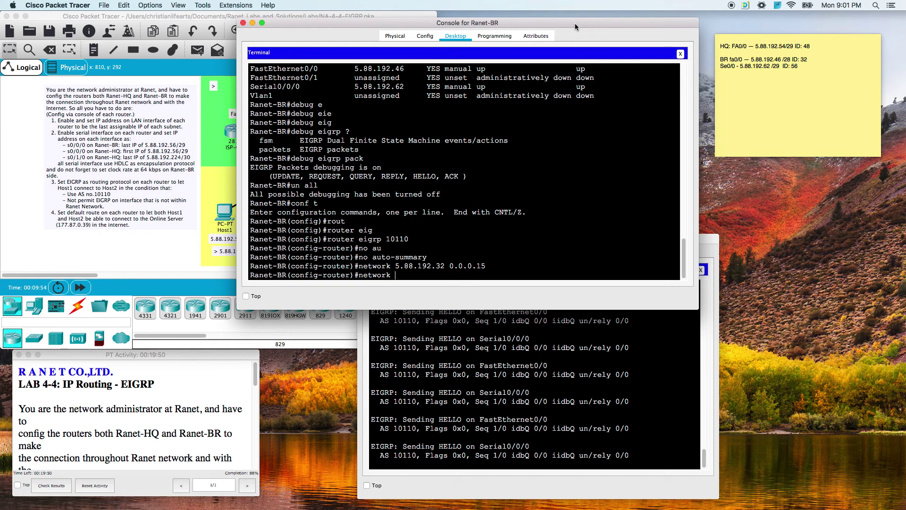
pyautogui.write(' 5.88.192')
pyautogui.moveTo(570, 23); pyautogui.dragTo(731, 30)
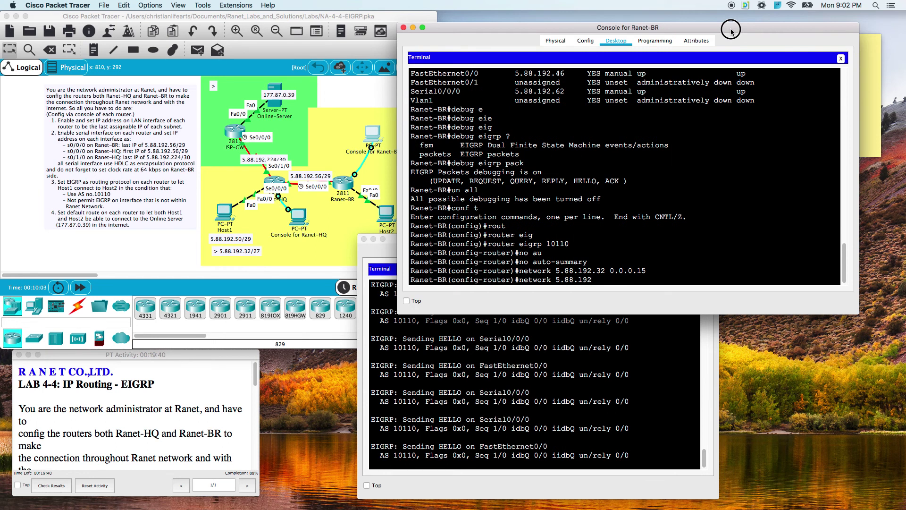
pyautogui.write('56 0.0.0.')
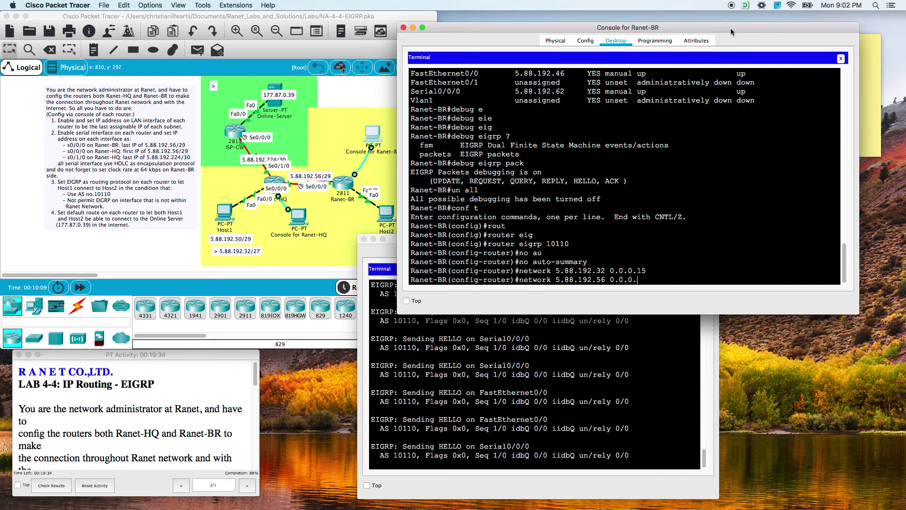
pyautogui.write('7')
pyautogui.press('Return')
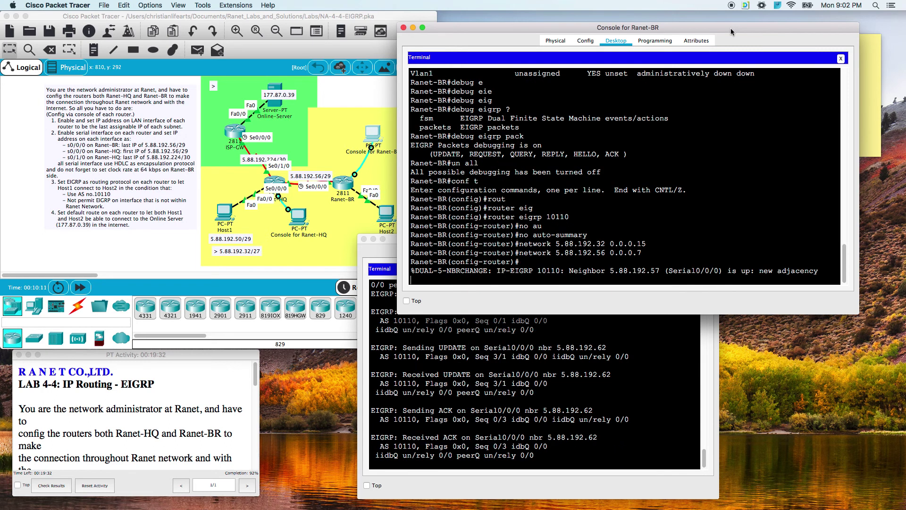
pyautogui.press('Return')
pyautogui.press('Return')
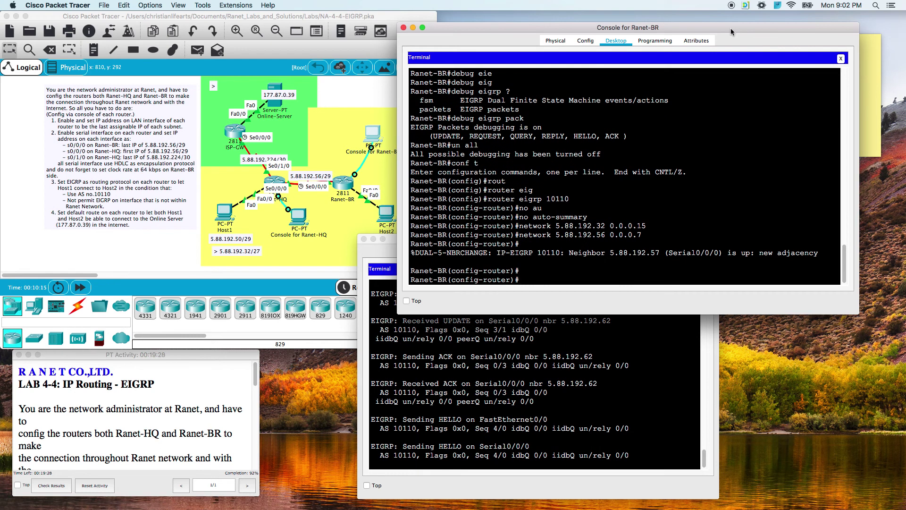
pyautogui.moveTo(565, 245); pyautogui.dragTo(733, 264)
pyautogui.click(754, 199)
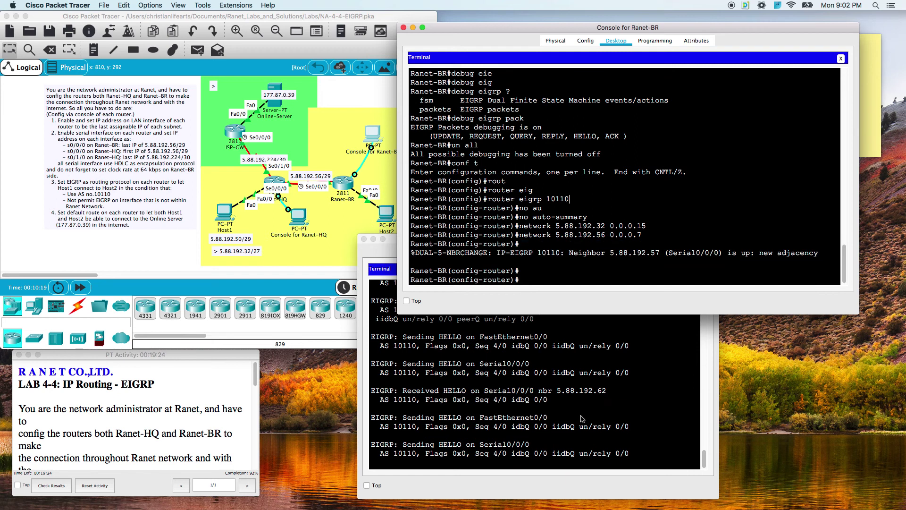
# Switch to the Ranet-HQ console, try to turn off all debugging there, and abort the resulting name lookup.
pyautogui.click(576, 433)
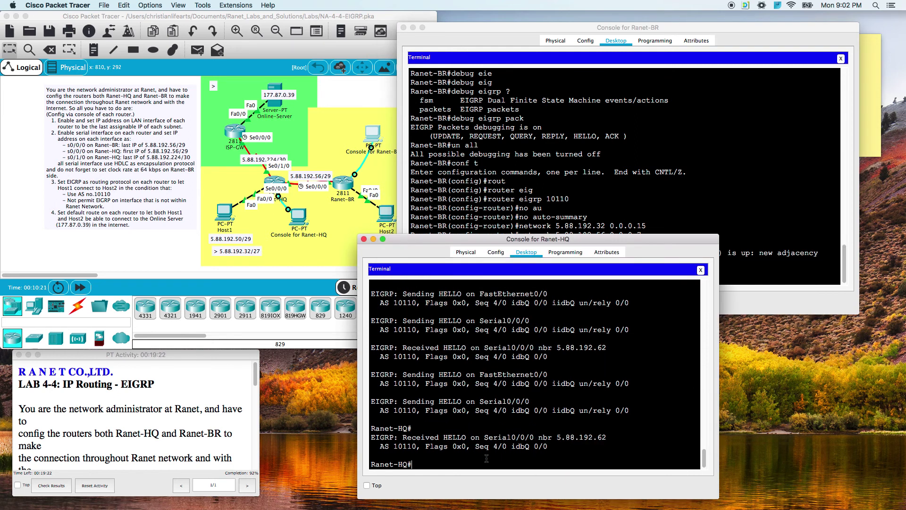
pyautogui.press('Return')
pyautogui.write('un')
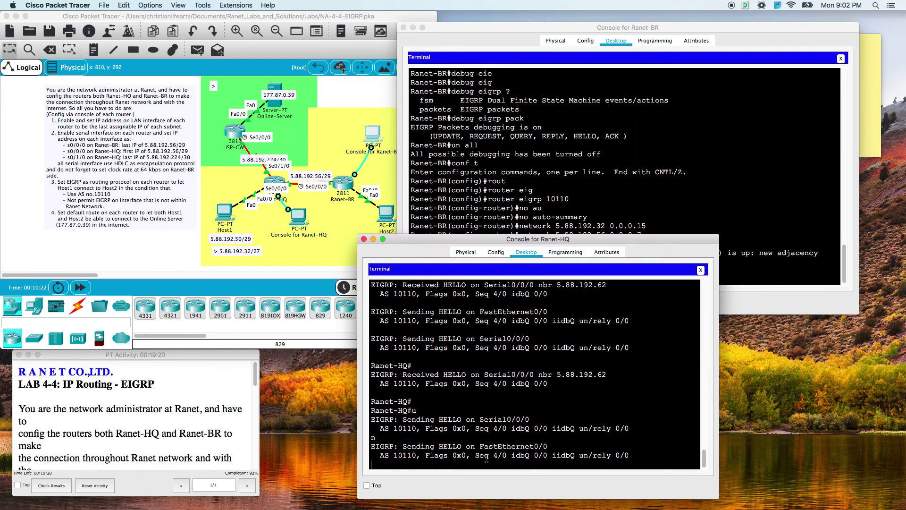
pyautogui.write('unall')
pyautogui.press('Return')
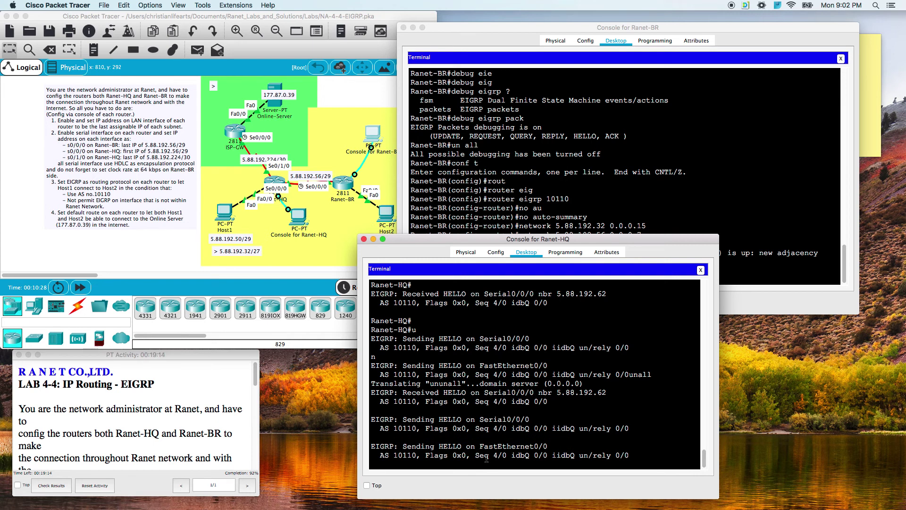
pyautogui.hotkey('ctrl', 'shift', '6')
# Retry turning off all debugging on Ranet-HQ from fresh prompts amid the scrolling EIGRP messages.
pyautogui.write('u')
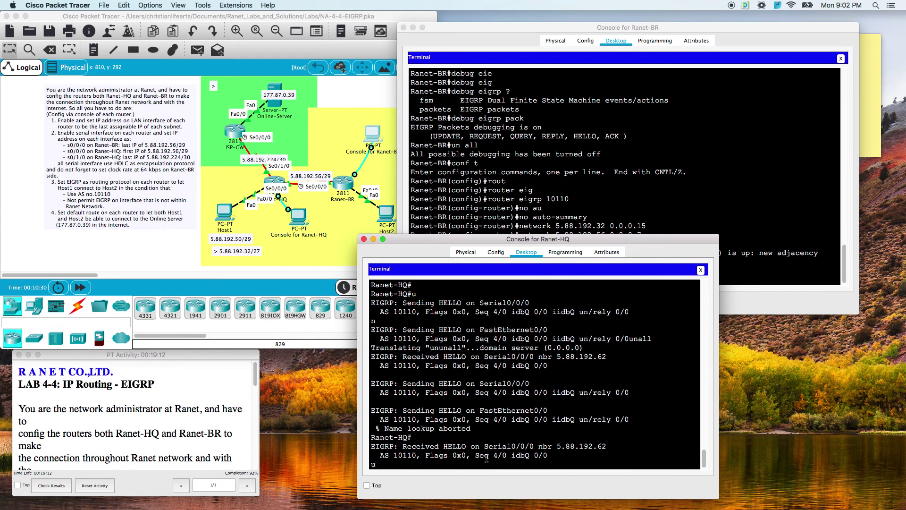
pyautogui.press('Return')
pyautogui.press('Return')
pyautogui.press('Return')
pyautogui.press('Return')
pyautogui.press('Return')
pyautogui.press('Return')
pyautogui.write('un')
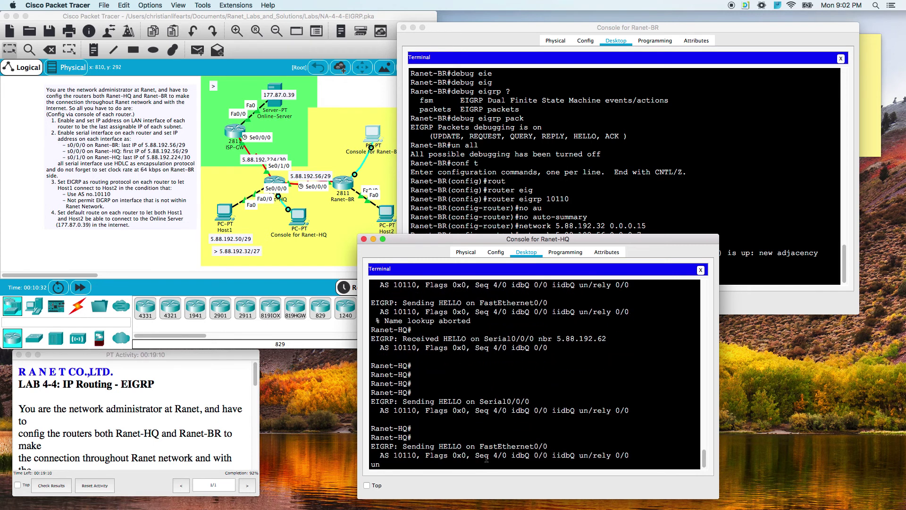
pyautogui.press('Return')
pyautogui.press('Return')
pyautogui.write('un a;;')
pyautogui.press('Return')
pyautogui.write('unu')
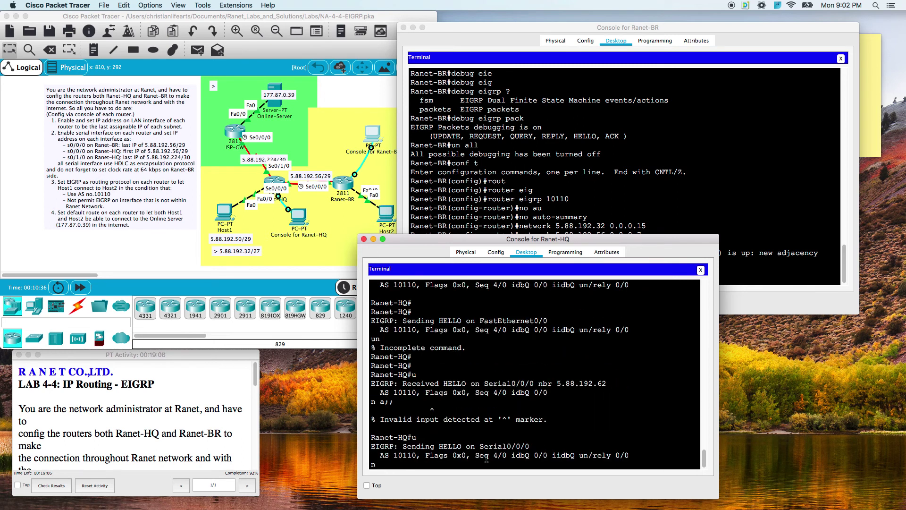
pyautogui.write('n')
pyautogui.press('BackSpace')
pyautogui.write('unal;l')
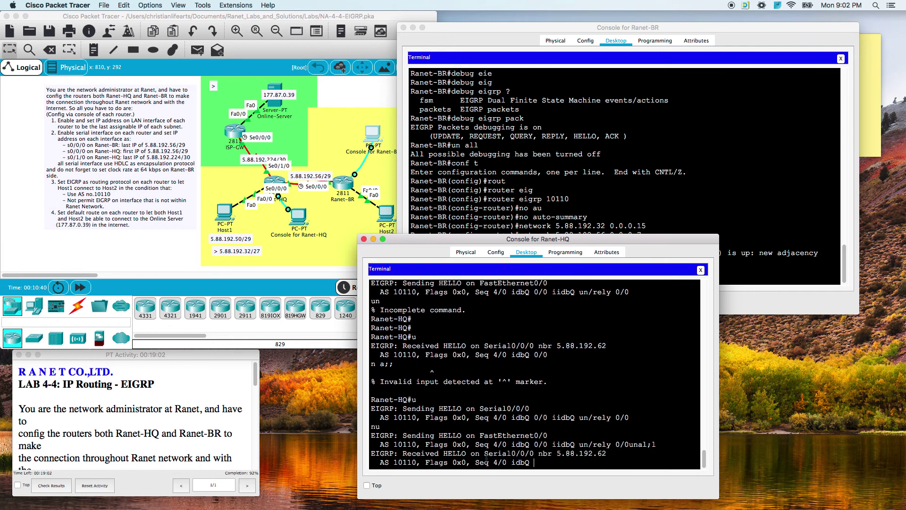
pyautogui.press('BackSpace')
pyautogui.press('BackSpace')
pyautogui.press('Return')
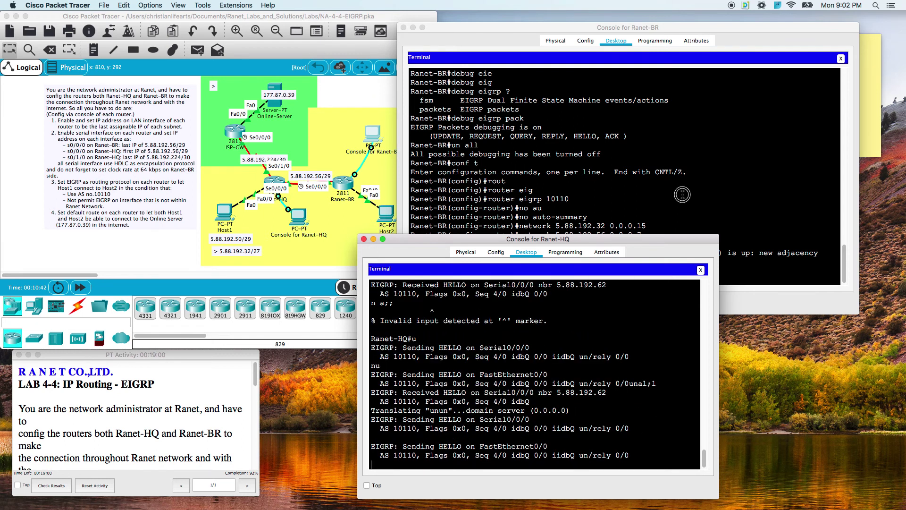
# Return to the Ranet-BR console, move it clear of the address notes, and leave its configuration mode with end.
pyautogui.click(682, 194)
pyautogui.press('Return')
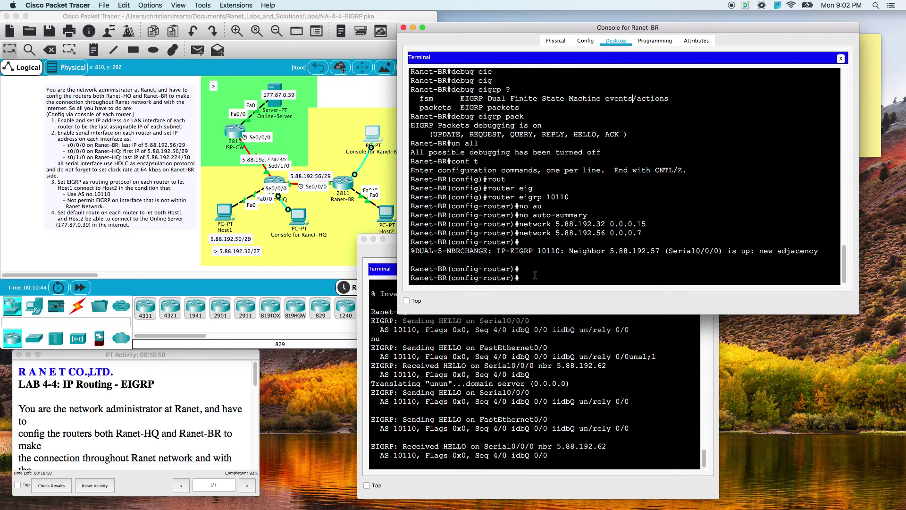
pyautogui.moveTo(597, 28); pyautogui.dragTo(596, 134)
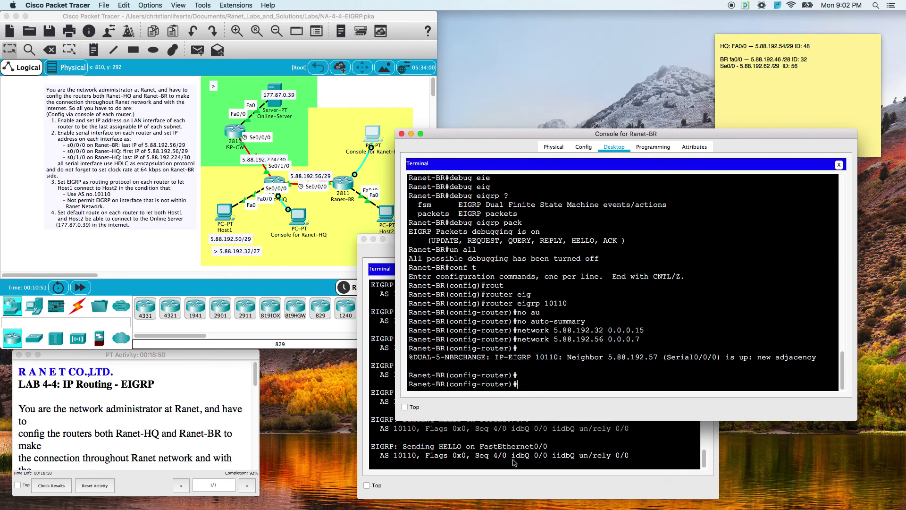
pyautogui.moveTo(541, 133)
pyautogui.mouseDown()
pyautogui.moveTo(568, 43)
pyautogui.moveTo(529, 118)
pyautogui.mouseUp()
pyautogui.write('end')
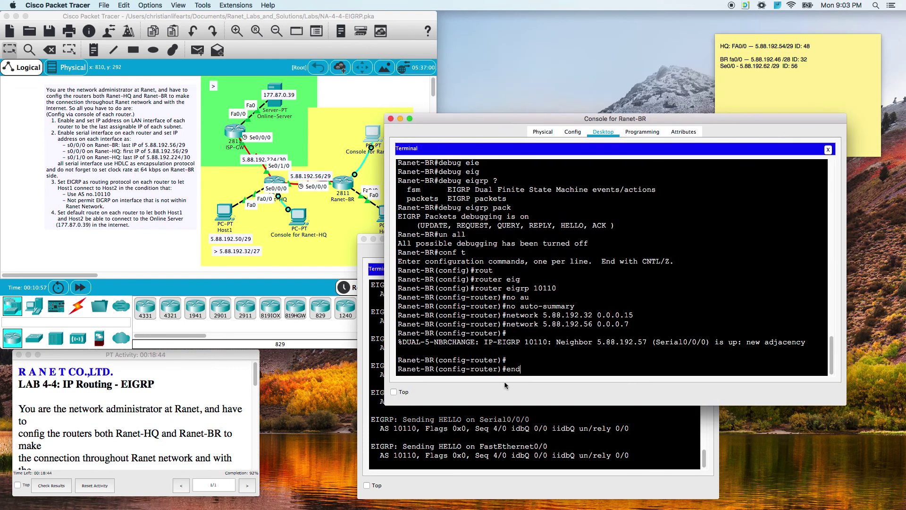
pyautogui.press('Return')
pyautogui.press('Return')
pyautogui.press('Return')
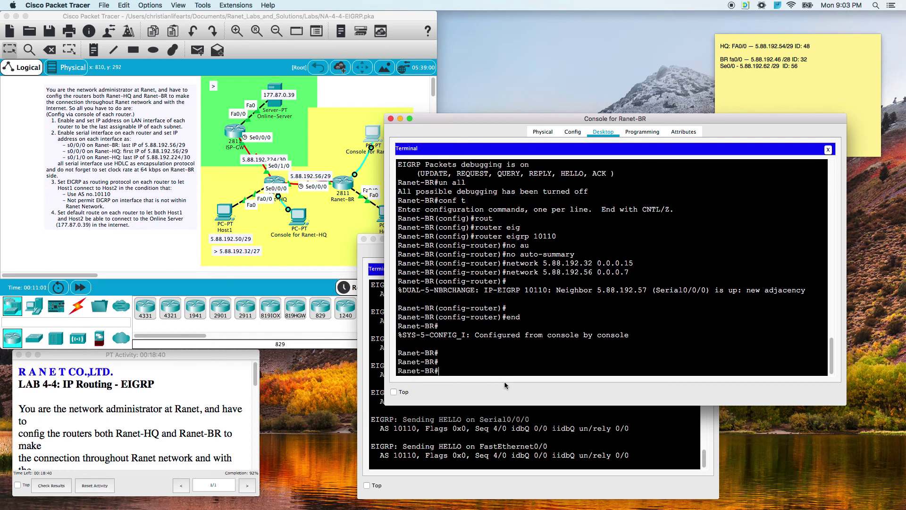
# Enter global configuration on Ranet-BR and add a default route 0.0.0.0 0.0.0.0 through serial 0/0/0.
pyautogui.write('ip')
pyautogui.press('BackSpace')
pyautogui.press('BackSpace')
pyautogui.write('conf t')
pyautogui.press('Return')
pyautogui.press('Return')
pyautogui.write('ip ')
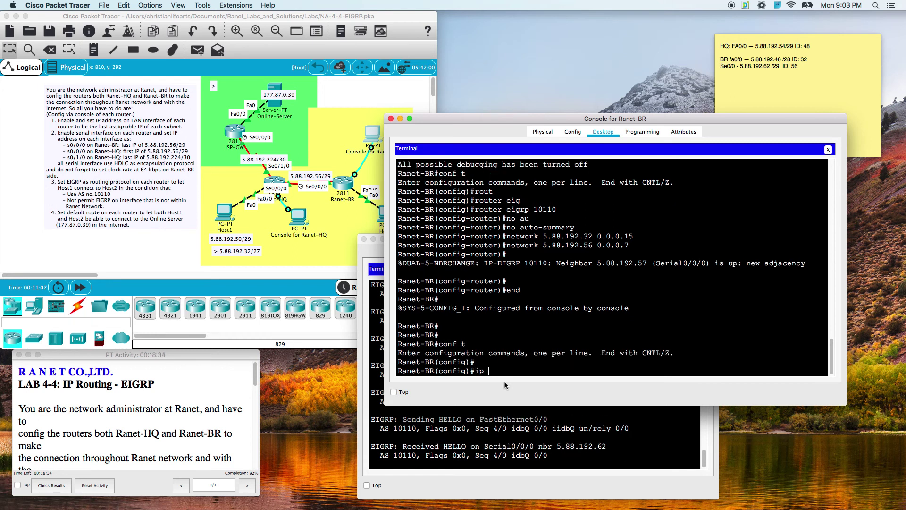
pyautogui.write('route 0.0.')
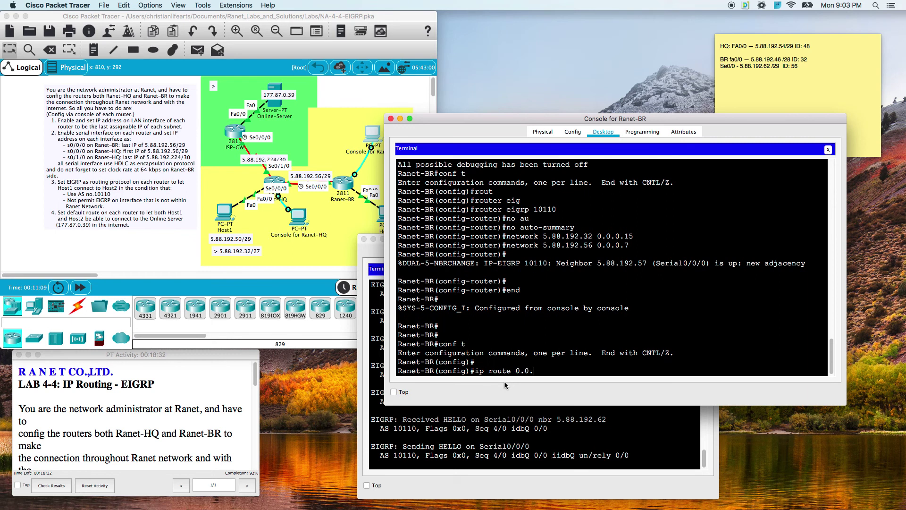
pyautogui.write('0.0 0.0.0.0')
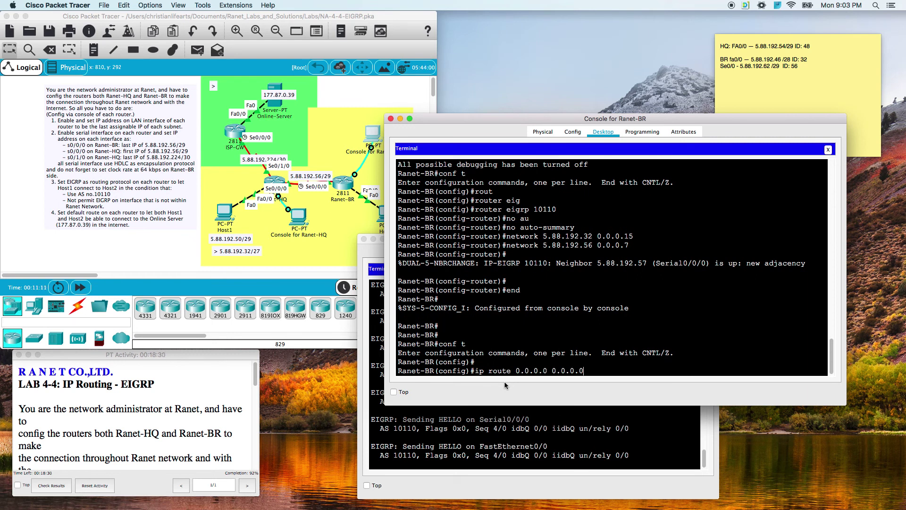
pyautogui.write(' se')
pyautogui.press('Tab')
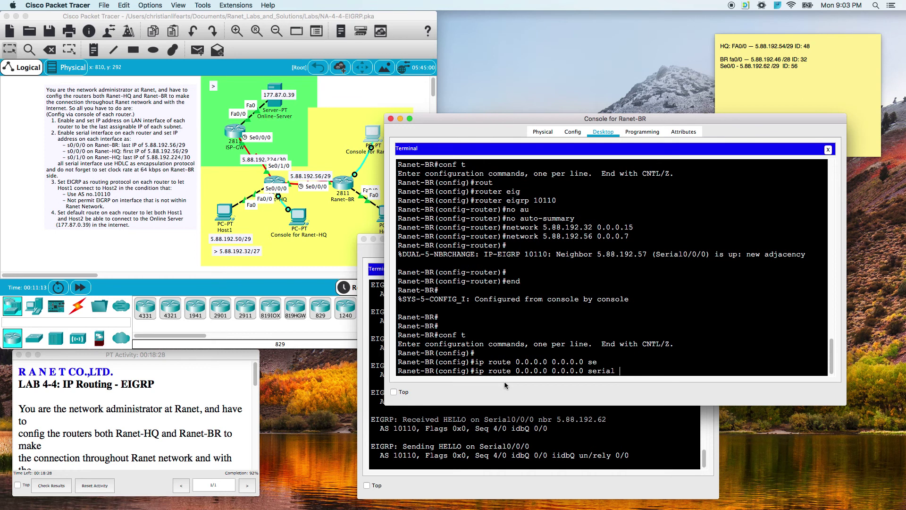
pyautogui.write('0/0/0')
pyautogui.press('Return')
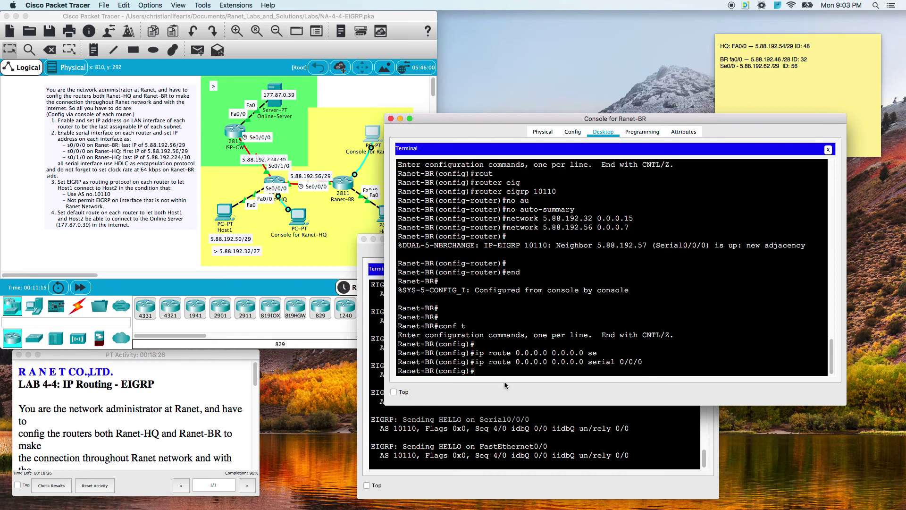
# Bring the Ranet-HQ console forward above Ranet-BR's latest lines and reopen its terminal with the existing port settings.
pyautogui.click(499, 462)
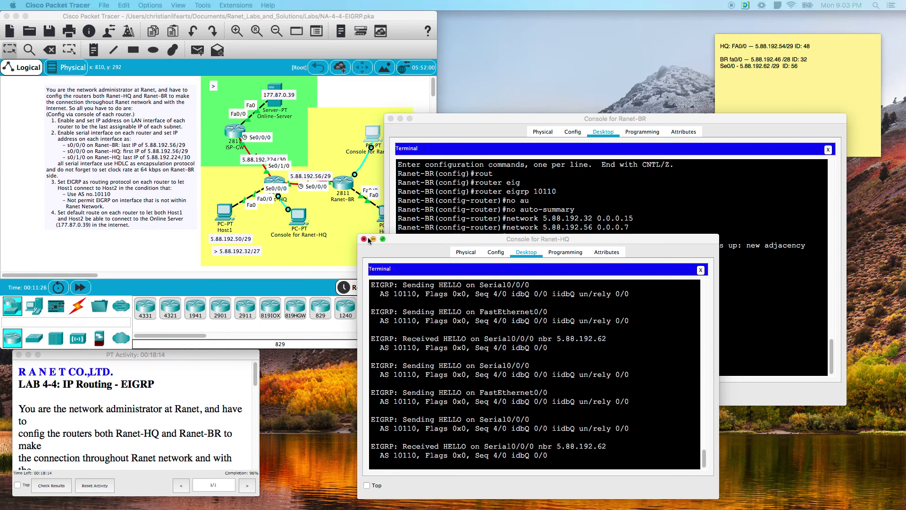
pyautogui.moveTo(478, 238); pyautogui.dragTo(479, 35)
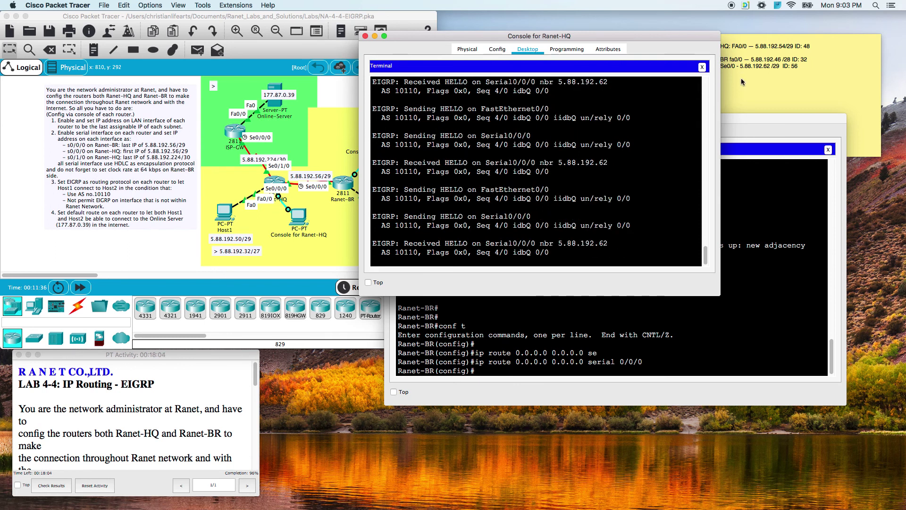
pyautogui.click(703, 68)
pyautogui.click(545, 99)
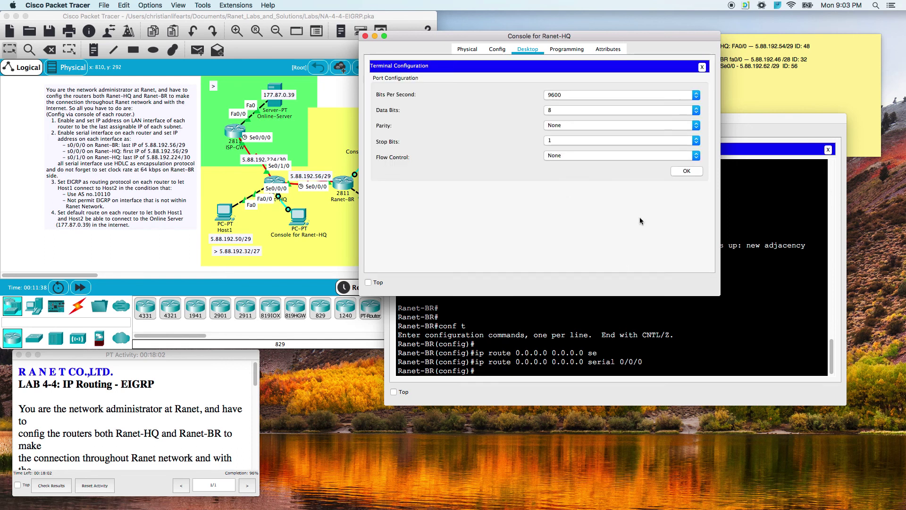
pyautogui.click(701, 171)
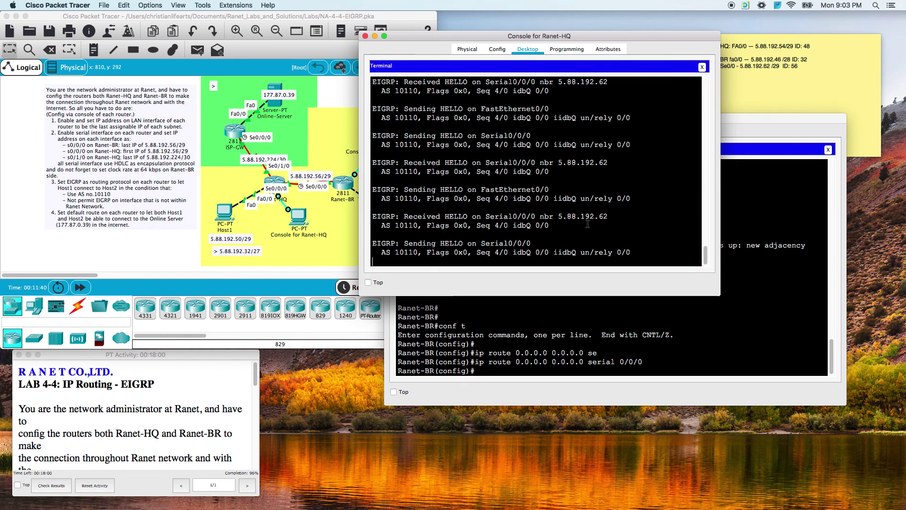
# Turn off all debugging on Ranet-HQ with un all.
pyautogui.press('Return')
pyautogui.write('un all')
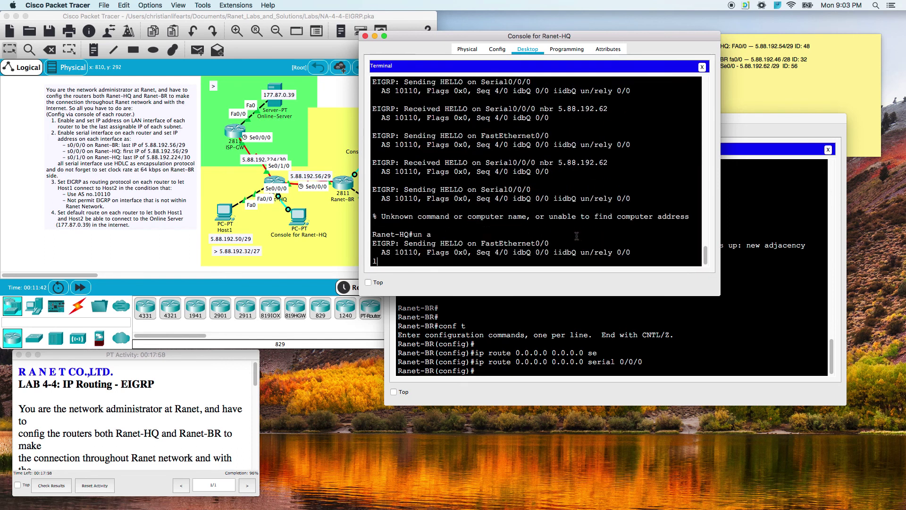
pyautogui.press('Return')
pyautogui.write('un all')
pyautogui.press('Return')
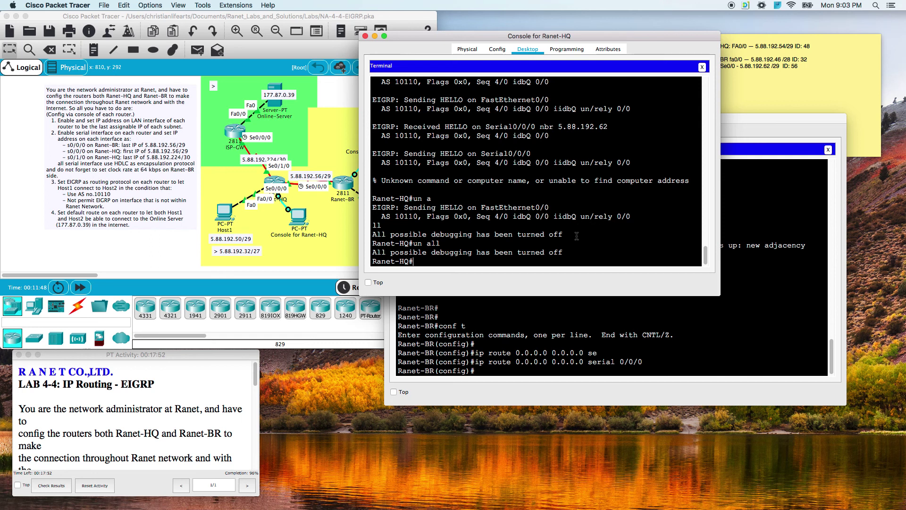
# Enter global configuration on Ranet-HQ and add a default route 0.0.0.0 0.0.0.0 through serial 0/1/0.
pyautogui.write('conf t')
pyautogui.press('Return')
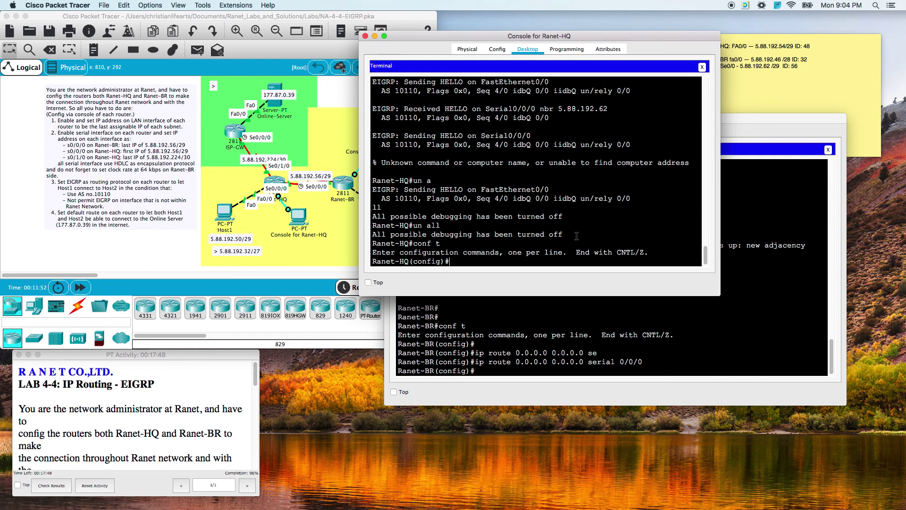
pyautogui.write('ip route')
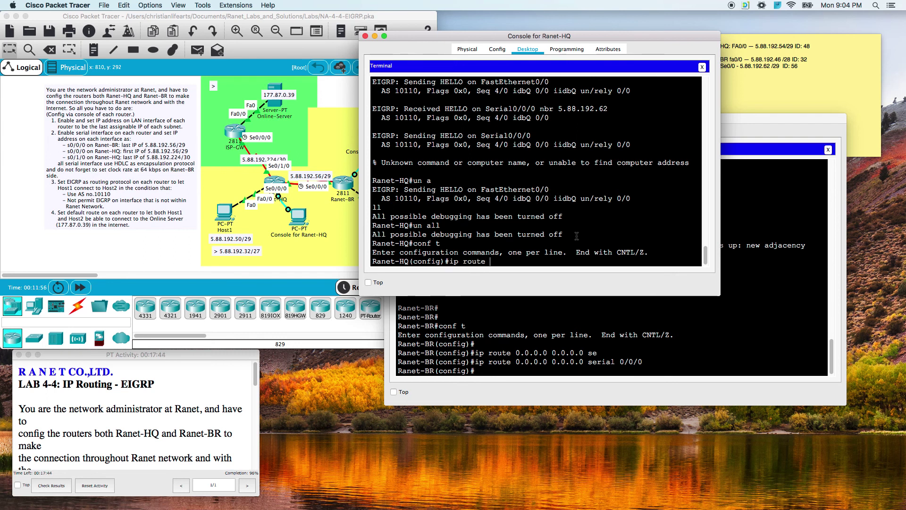
pyautogui.write(' 0.0.0.0')
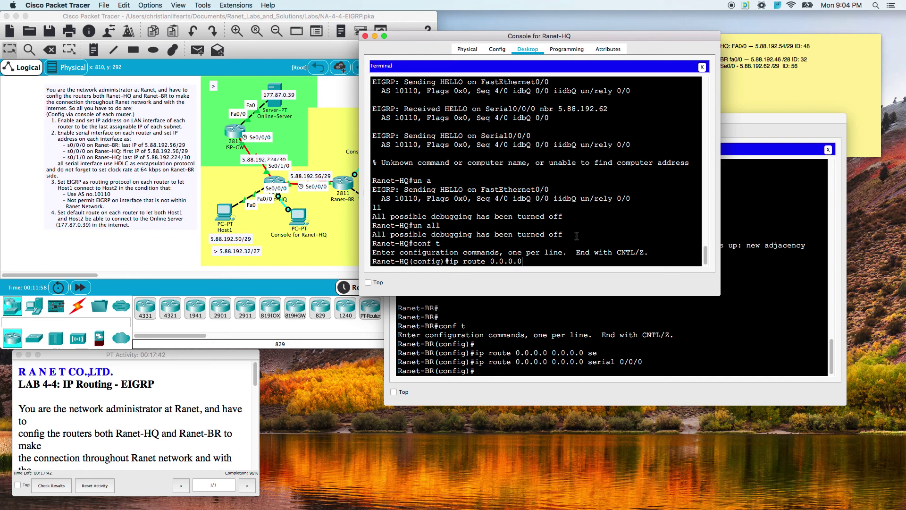
pyautogui.write(' 0.0.0')
pyautogui.write('.0 se')
pyautogui.press('Tab')
pyautogui.write('0/1/')
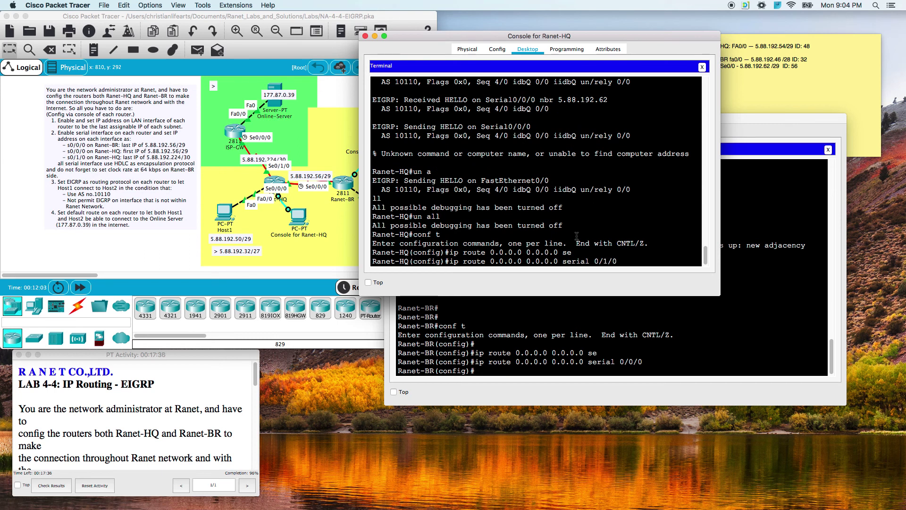
pyautogui.write('0')
pyautogui.press('Return')
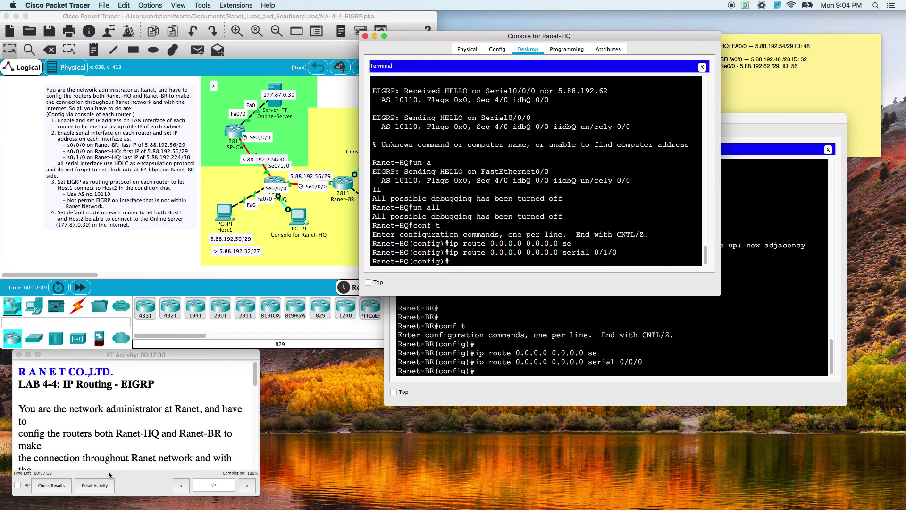
pyautogui.click(139, 255)
pyautogui.click(516, 259)
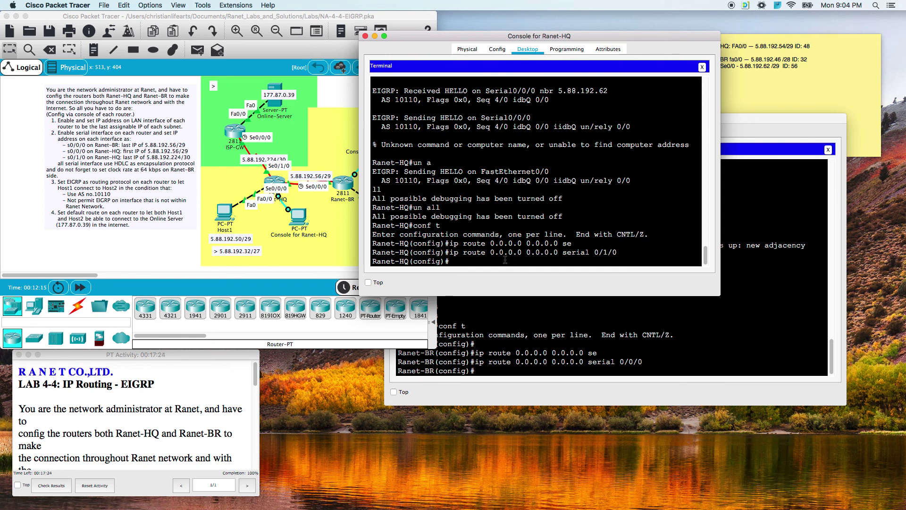
# Exit configuration mode on Ranet-HQ and display its EIGRP neighbors with show ip eigrp neighbors, checking the neighbor's interface.
pyautogui.write('end')
pyautogui.press('Return')
pyautogui.write('show ')
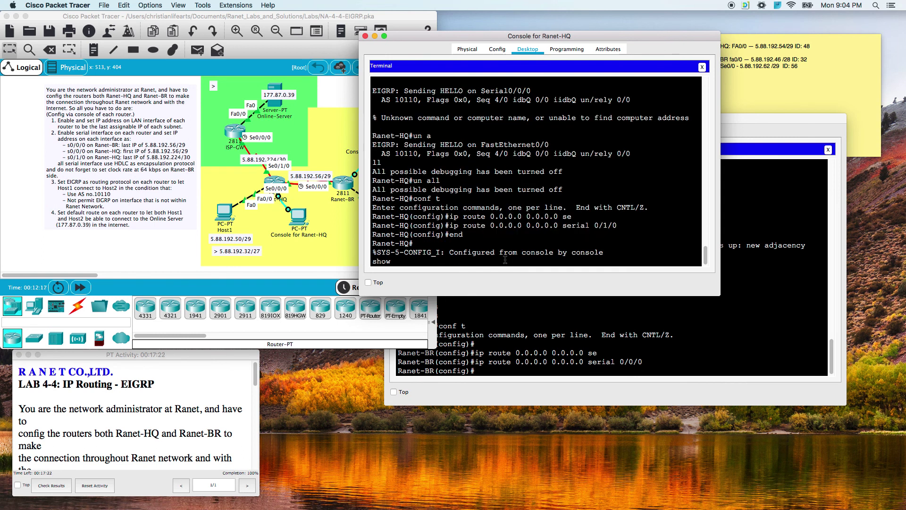
pyautogui.write('ip ei')
pyautogui.press('Tab')
pyautogui.write('nei')
pyautogui.press('Tab')
pyautogui.press('Return')
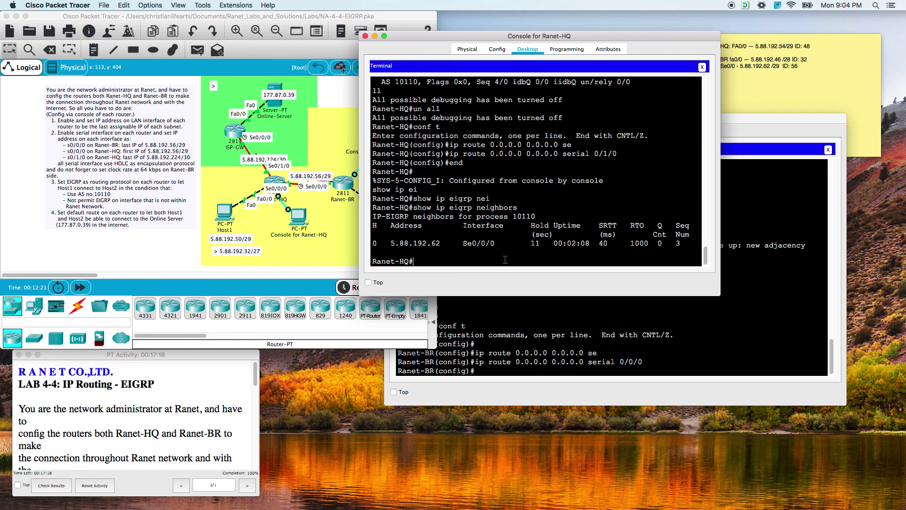
pyautogui.moveTo(462, 243); pyautogui.dragTo(544, 243)
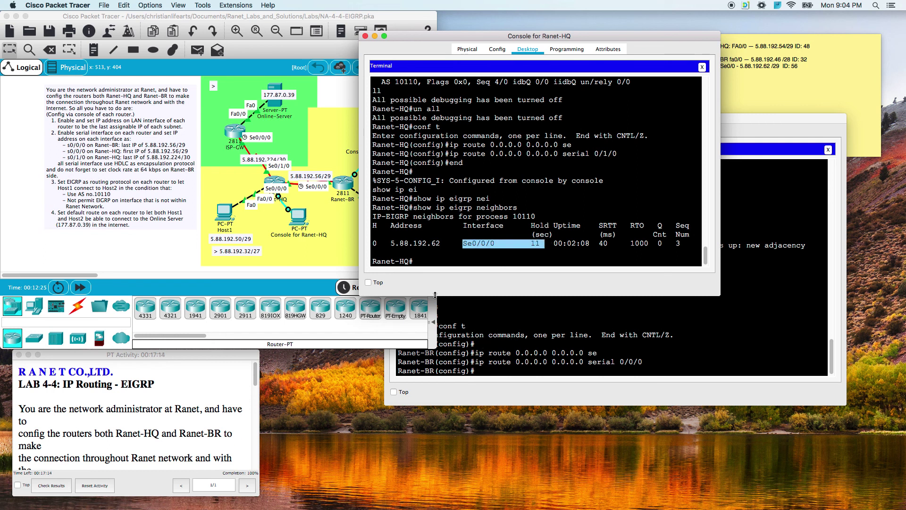
pyautogui.click(466, 310)
pyautogui.click(401, 279)
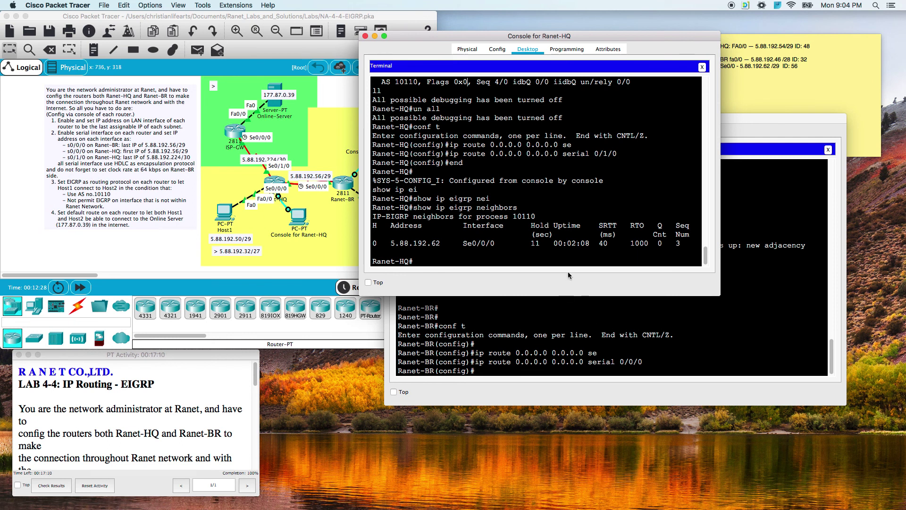
# Ping the Online Server at 177.87.0.39 from Host1's command prompt and close Host1's window when the test finishes.
pyautogui.click(436, 261)
pyautogui.click(226, 214)
pyautogui.click(226, 214)
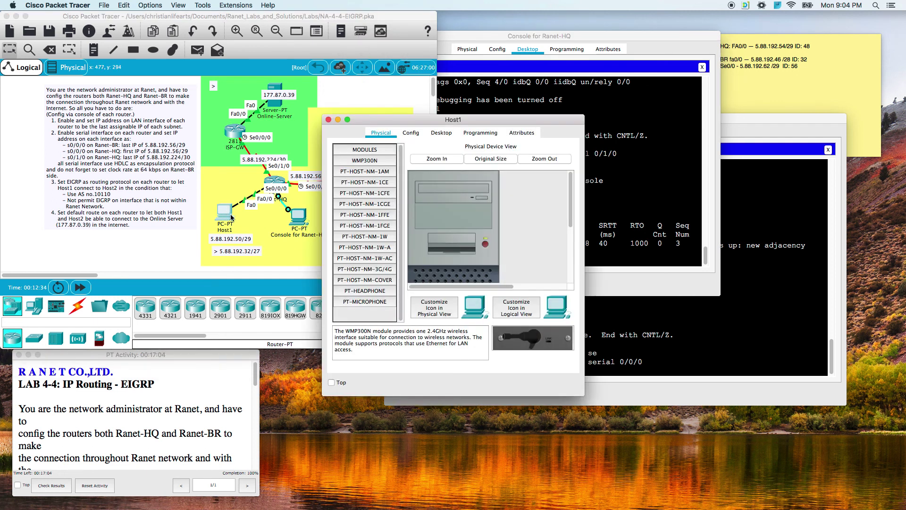
pyautogui.click(441, 132)
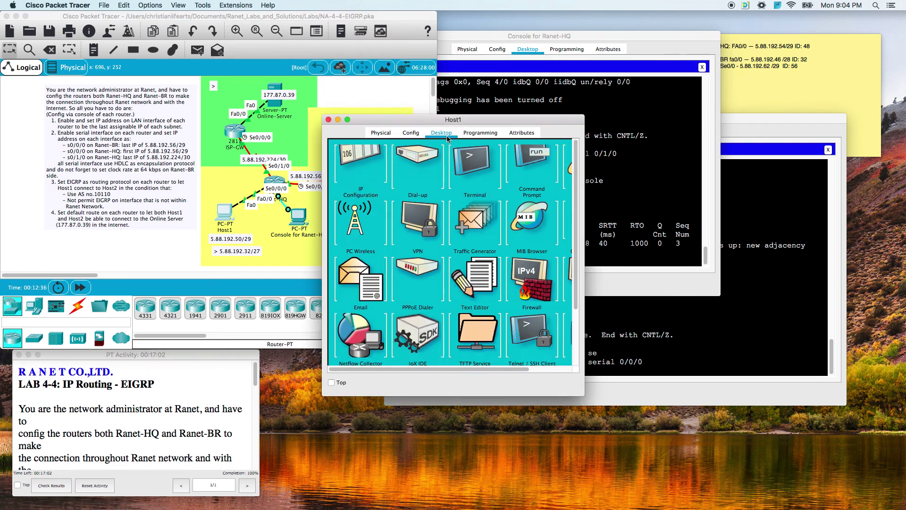
pyautogui.click(522, 179)
pyautogui.write('ping 17')
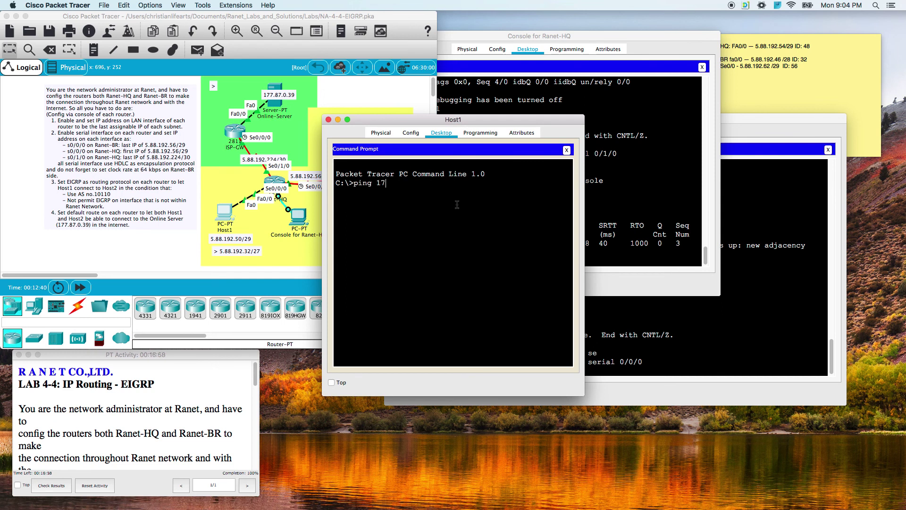
pyautogui.write('7.87.0.39')
pyautogui.press('Return')
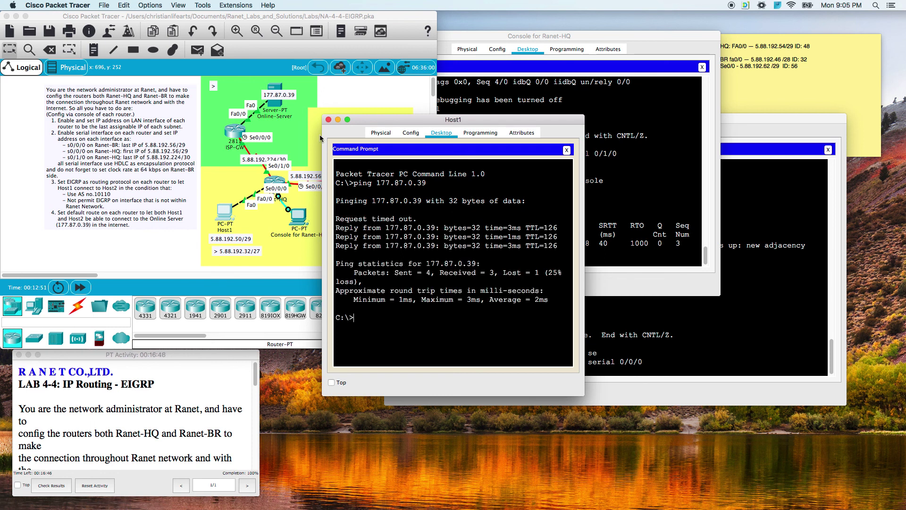
pyautogui.click(328, 120)
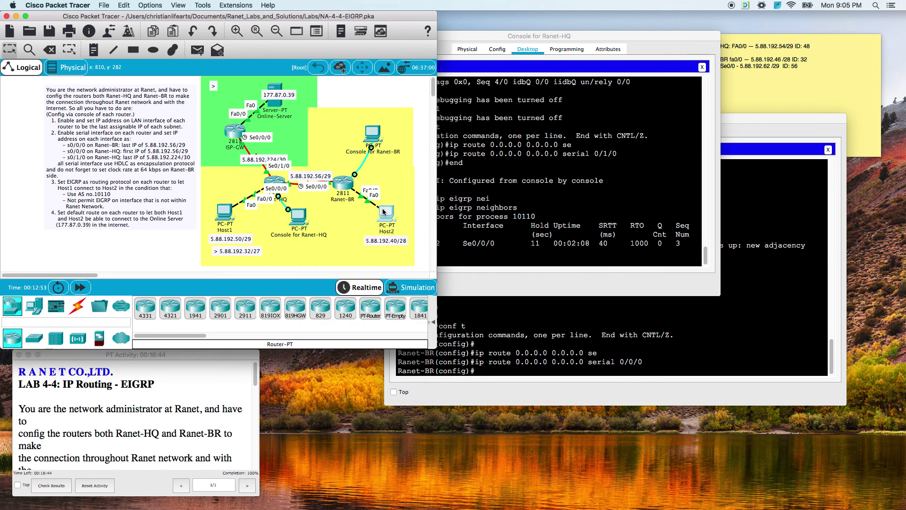
# Ping 177.87.0.39 from Host2's command prompt and move Host2's window clear of the topology.
pyautogui.click(383, 212)
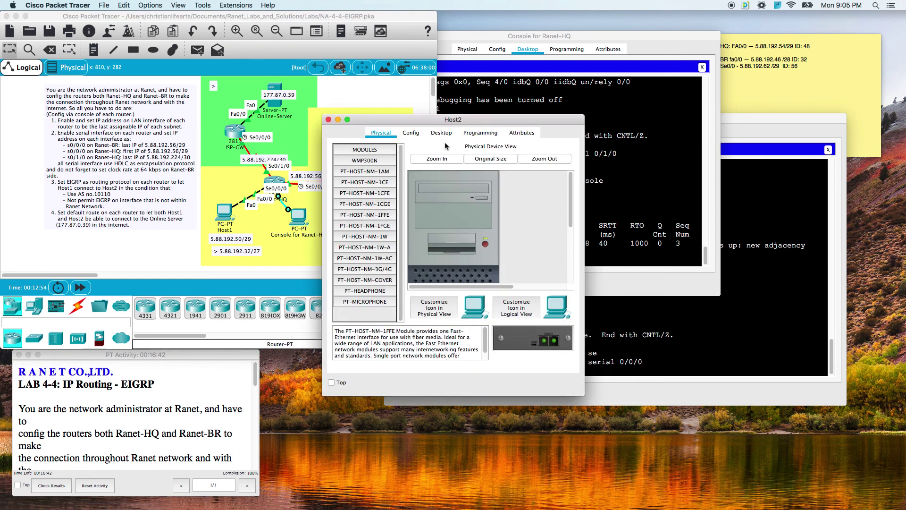
pyautogui.click(441, 133)
pyautogui.click(526, 180)
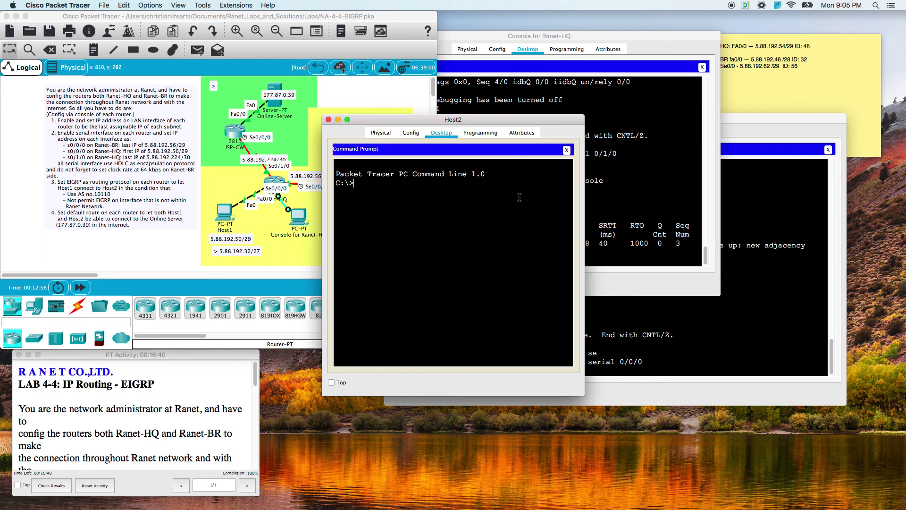
pyautogui.write('ping 177.87.0.39')
pyautogui.press('Return')
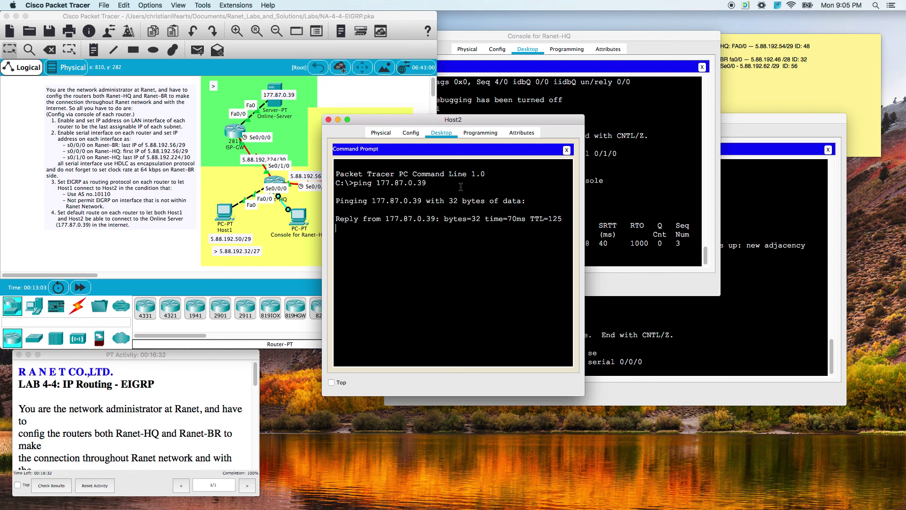
pyautogui.moveTo(424, 121); pyautogui.dragTo(556, 118)
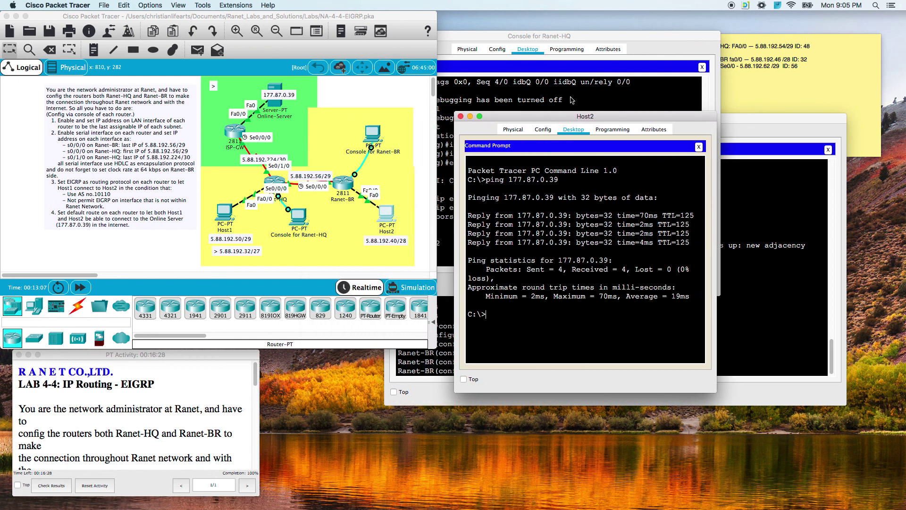
pyautogui.moveTo(512, 119); pyautogui.dragTo(498, 145)
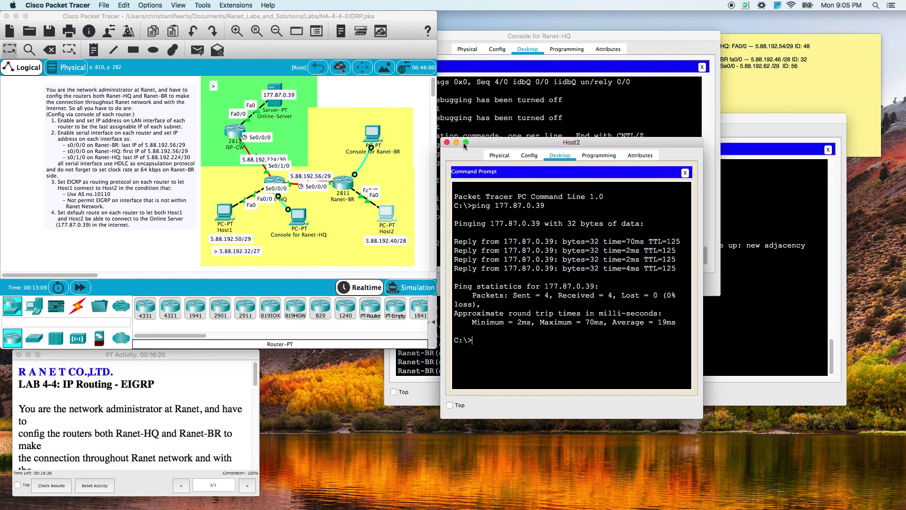